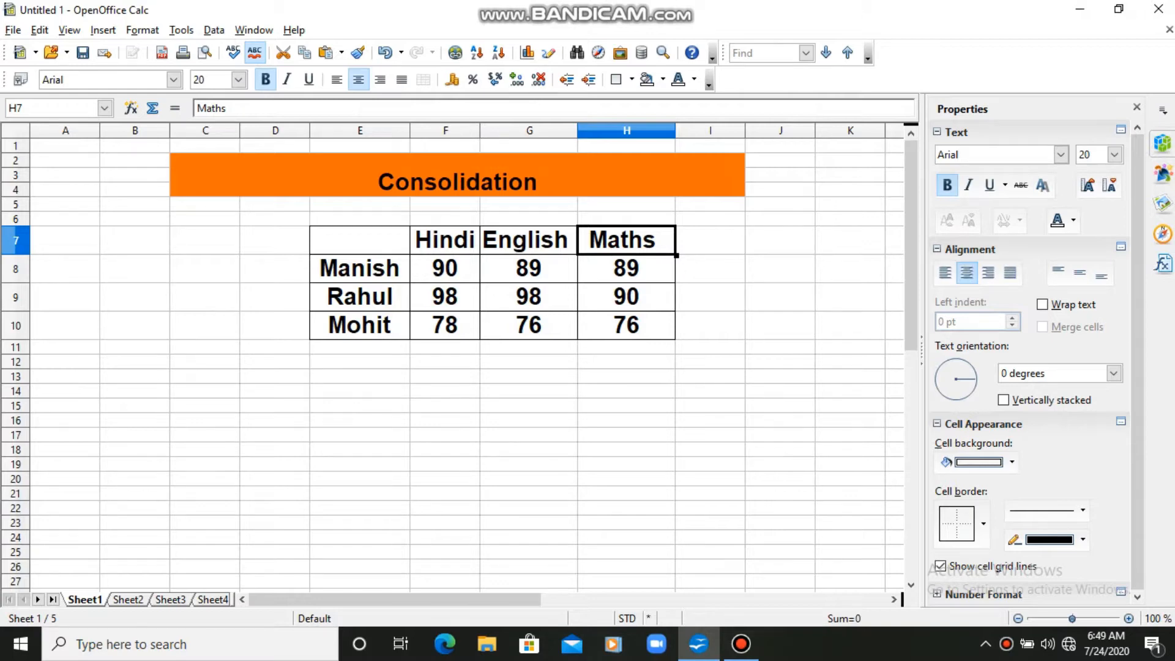
Look through the marks tables on Sheet1 and Sheet2 and view Sheet3, ending back on Sheet1
click(626, 421)
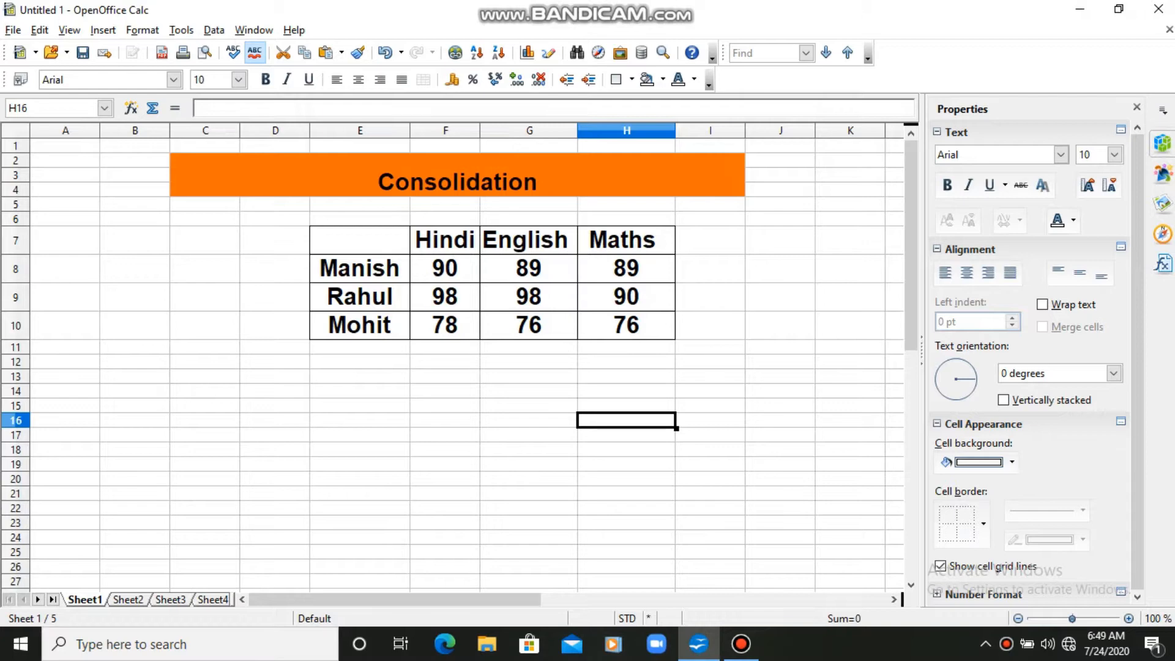
key(ctrl+Page_Down)
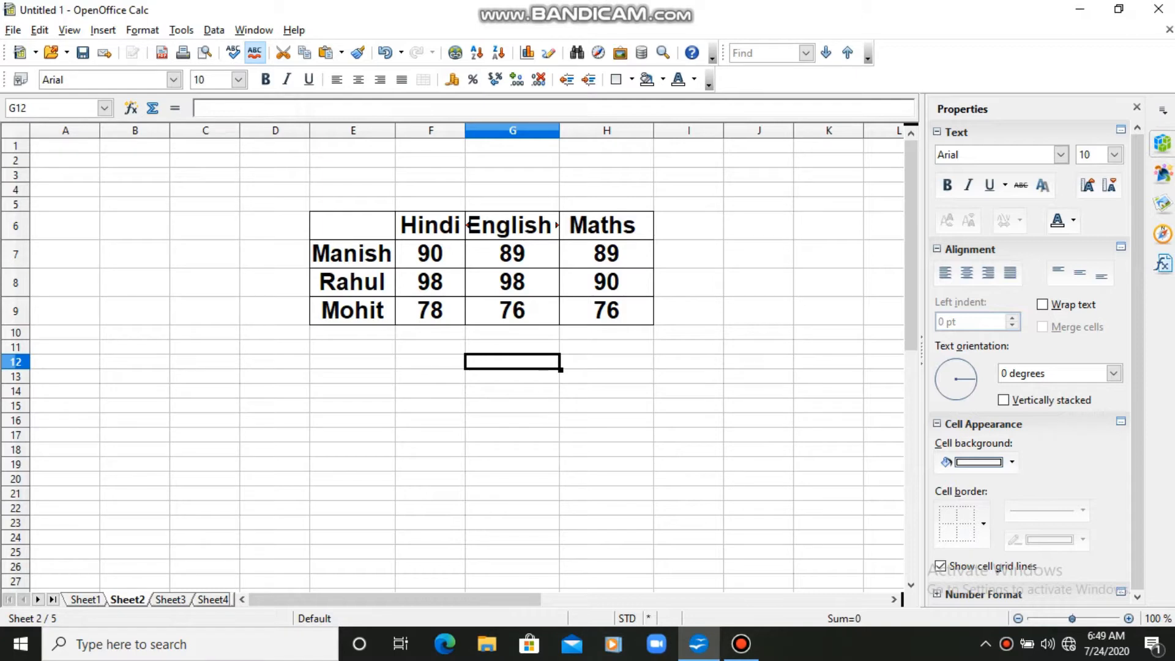
key(ctrl+Page_Down)
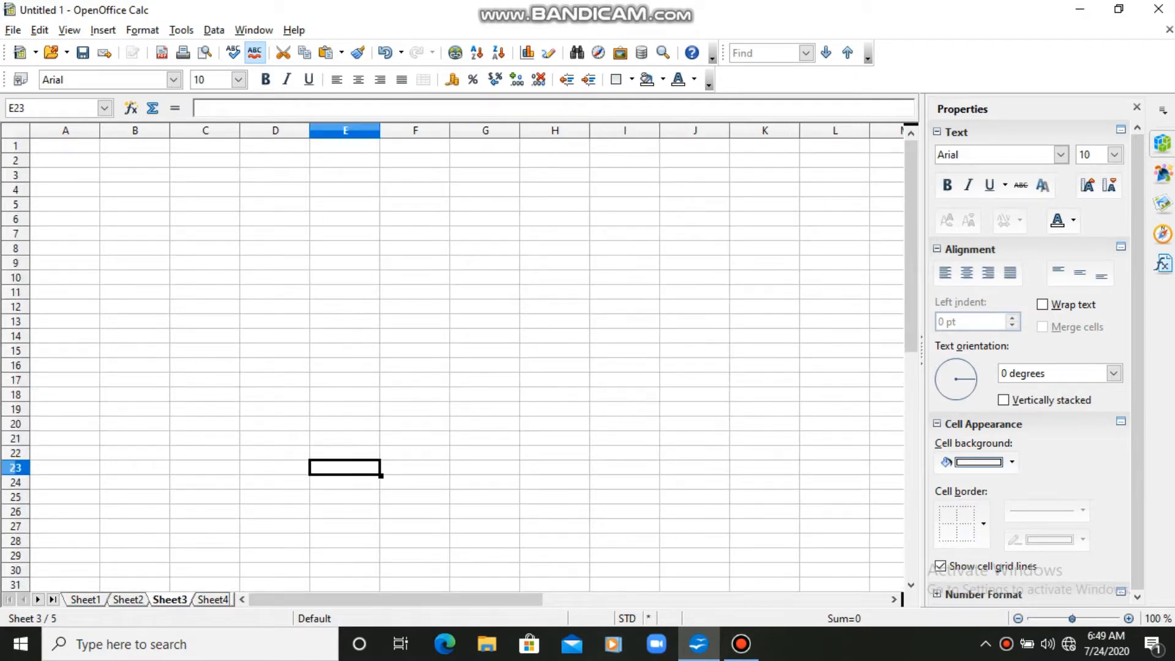
key(ctrl+Page_Up)
key(ctrl+Page_Up)
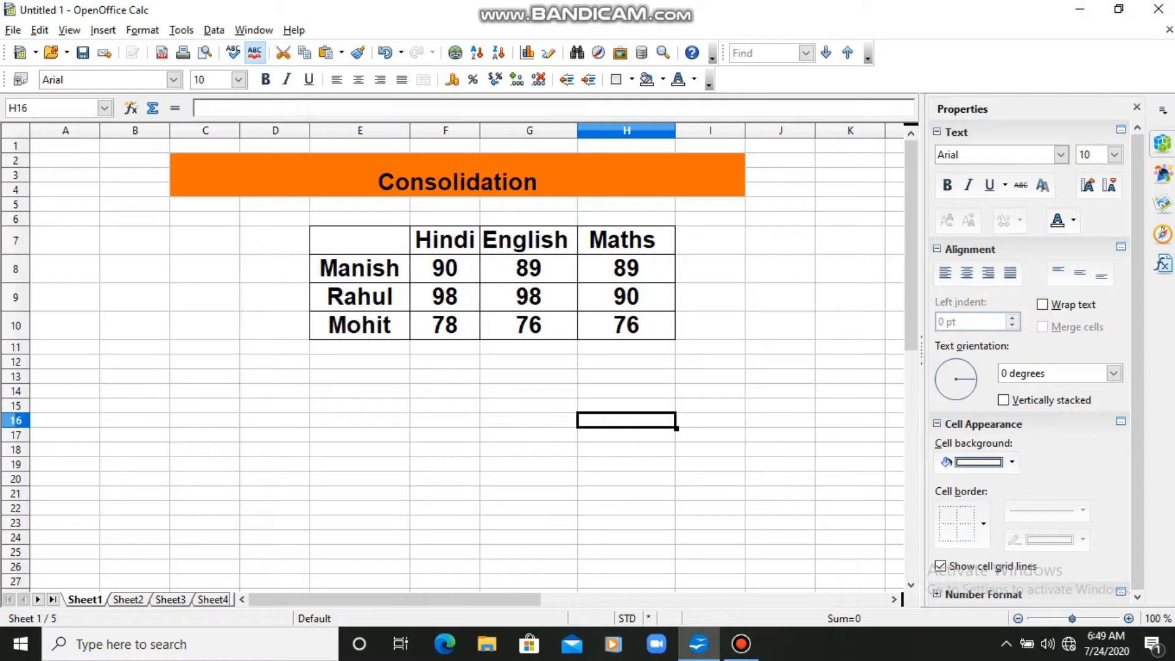
Open the Consolidate settings and delete both existing consolidation ranges, the Sheet1 one and the Sheet2 one
click(214, 30)
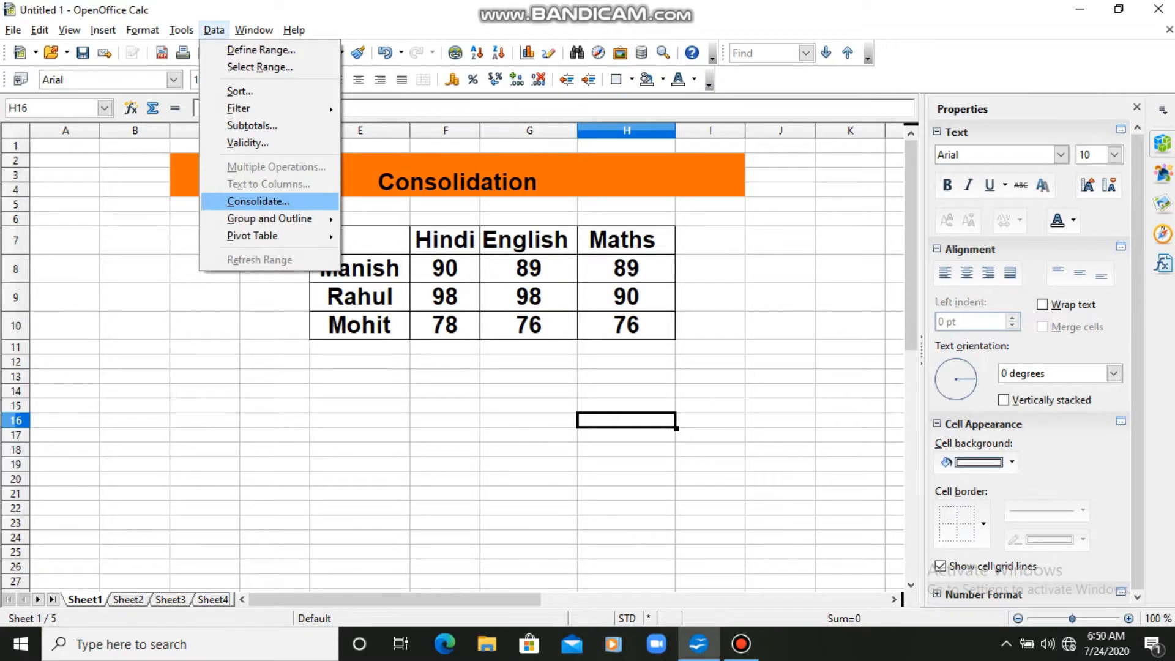
click(258, 201)
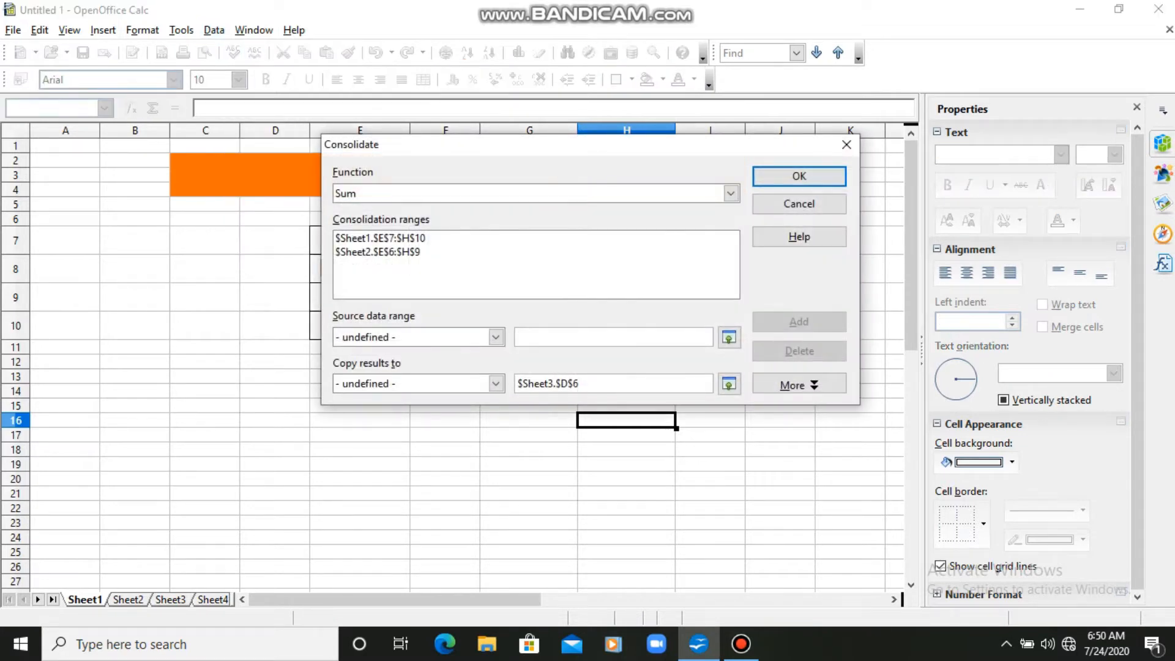
click(392, 239)
click(800, 351)
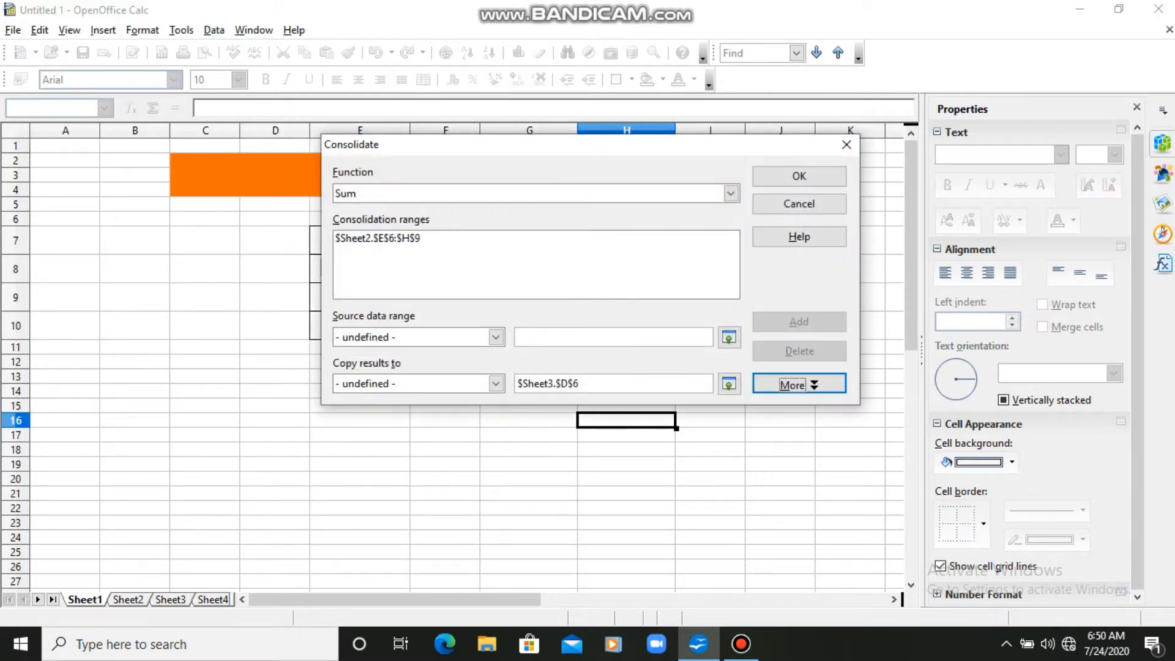
click(377, 238)
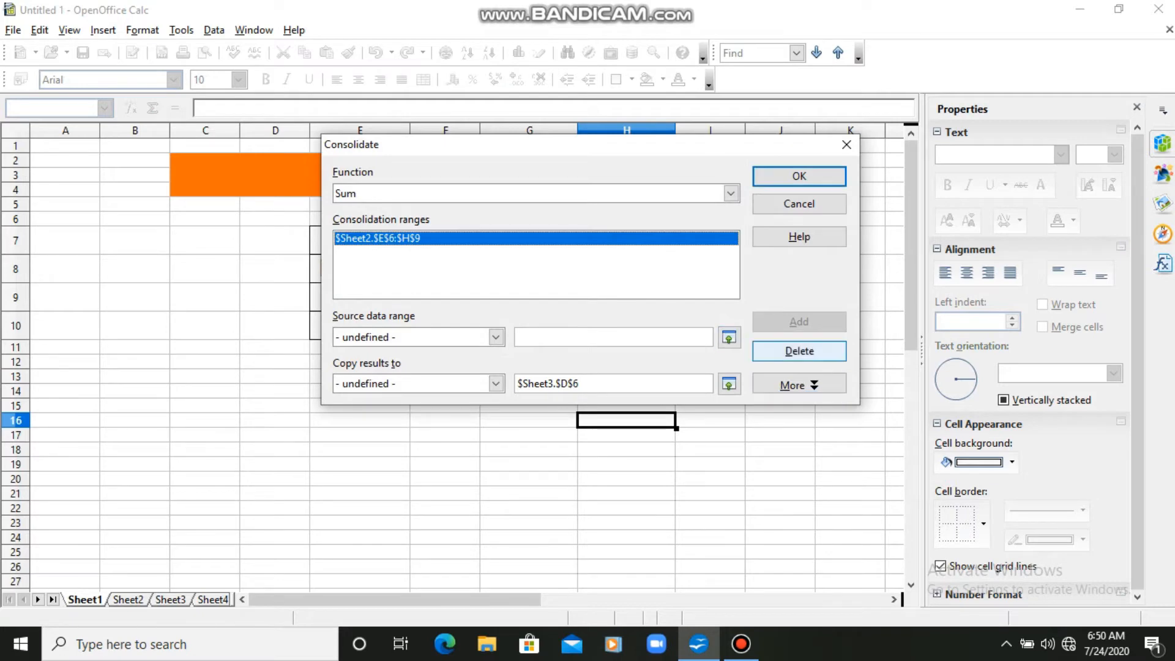
click(799, 350)
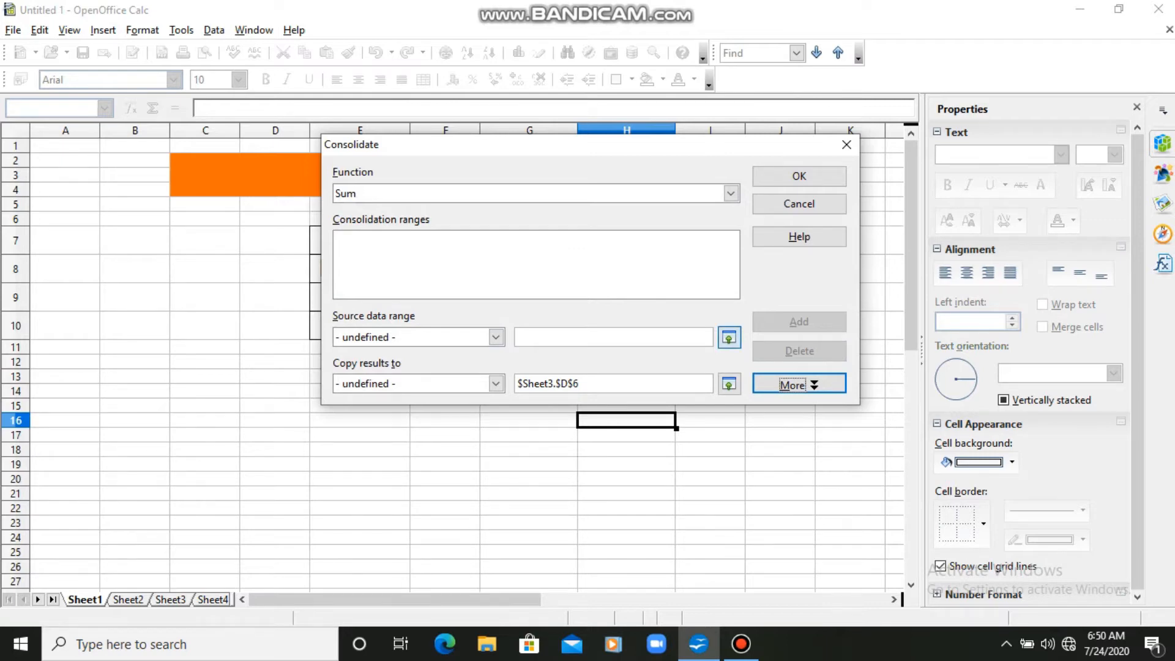
Add the Sheet1 marks table, E7:H10 including its headings, as a consolidation range
click(729, 338)
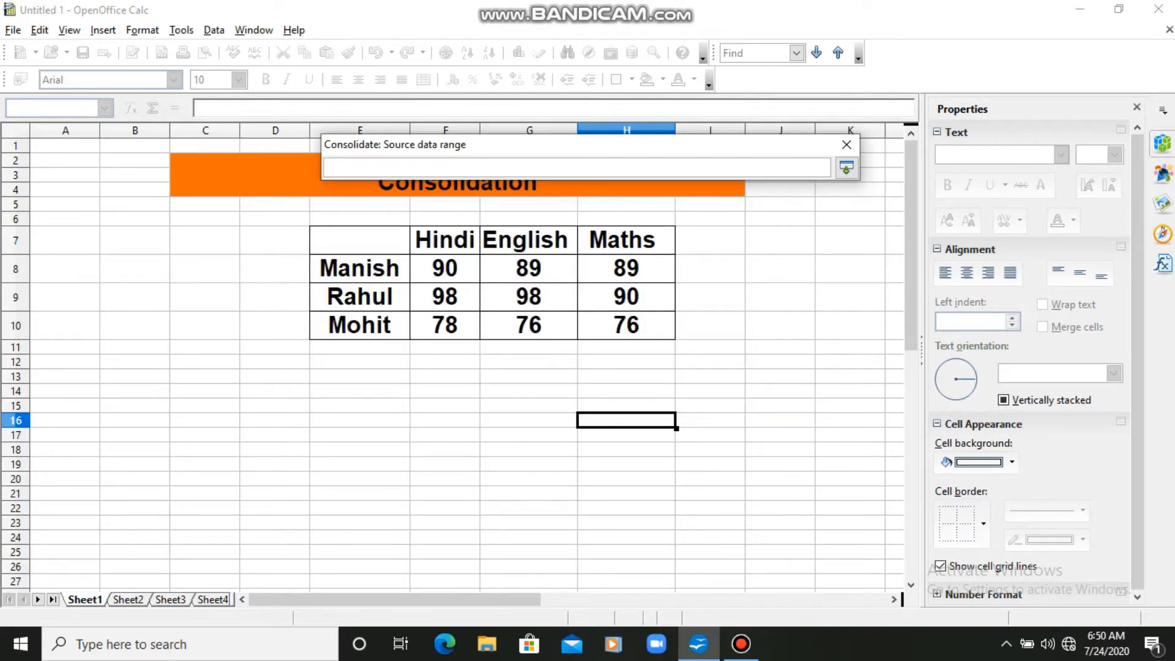
mouse_move(361, 239)
mouse_down()
mouse_move(371, 266)
mouse_move(456, 319)
mouse_move(674, 338)
mouse_up()
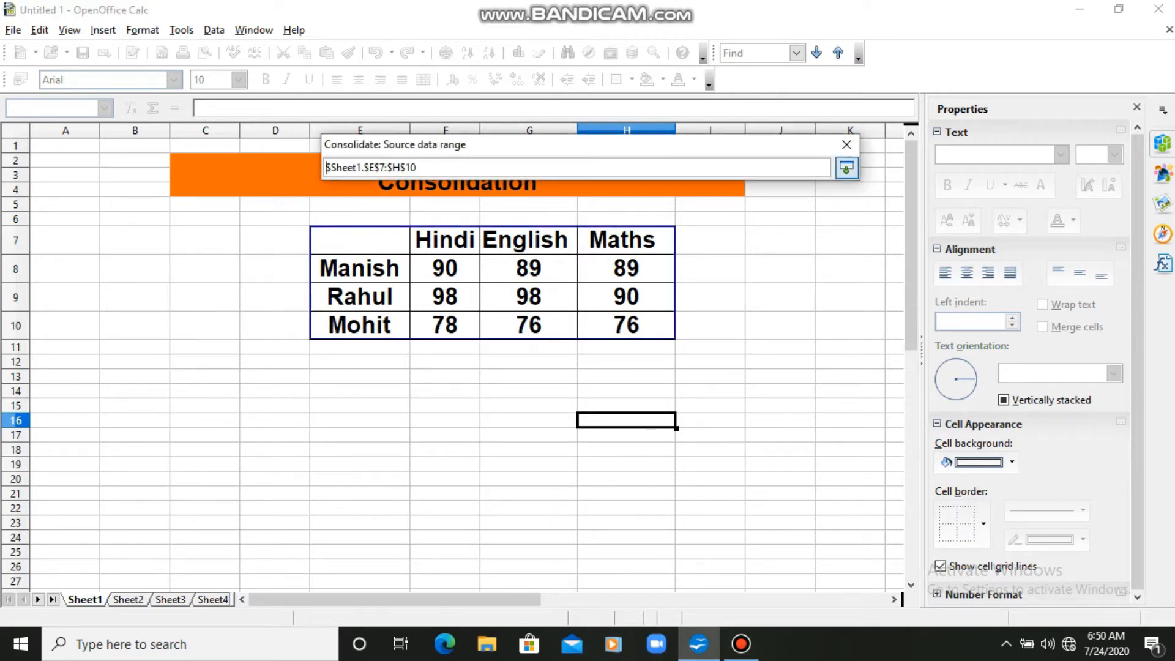
click(847, 168)
click(800, 322)
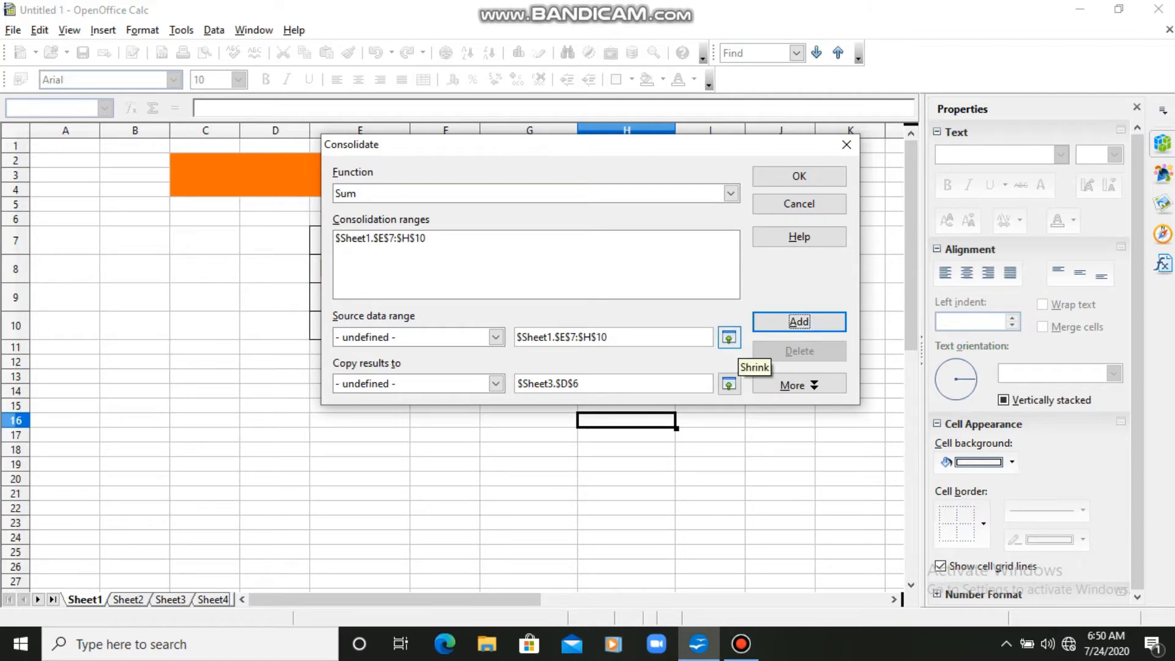
Add the Sheet2 marks table, E6:H9 including its headings, as the second consolidation range
click(729, 337)
click(127, 599)
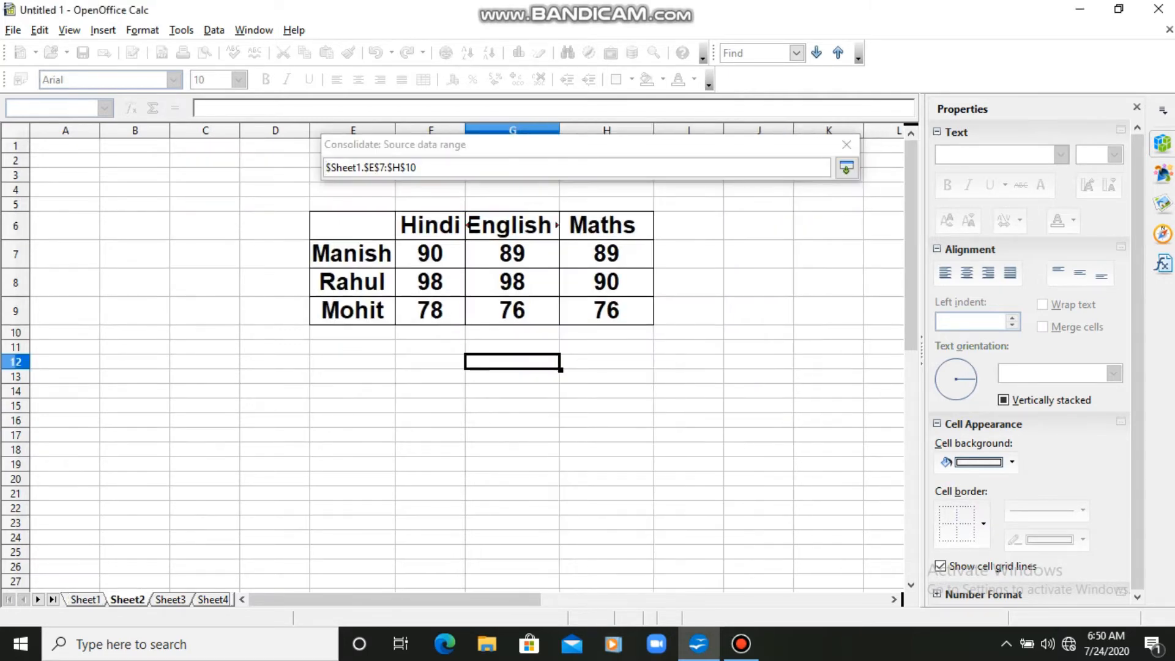
drag(330, 221, 652, 324)
click(846, 169)
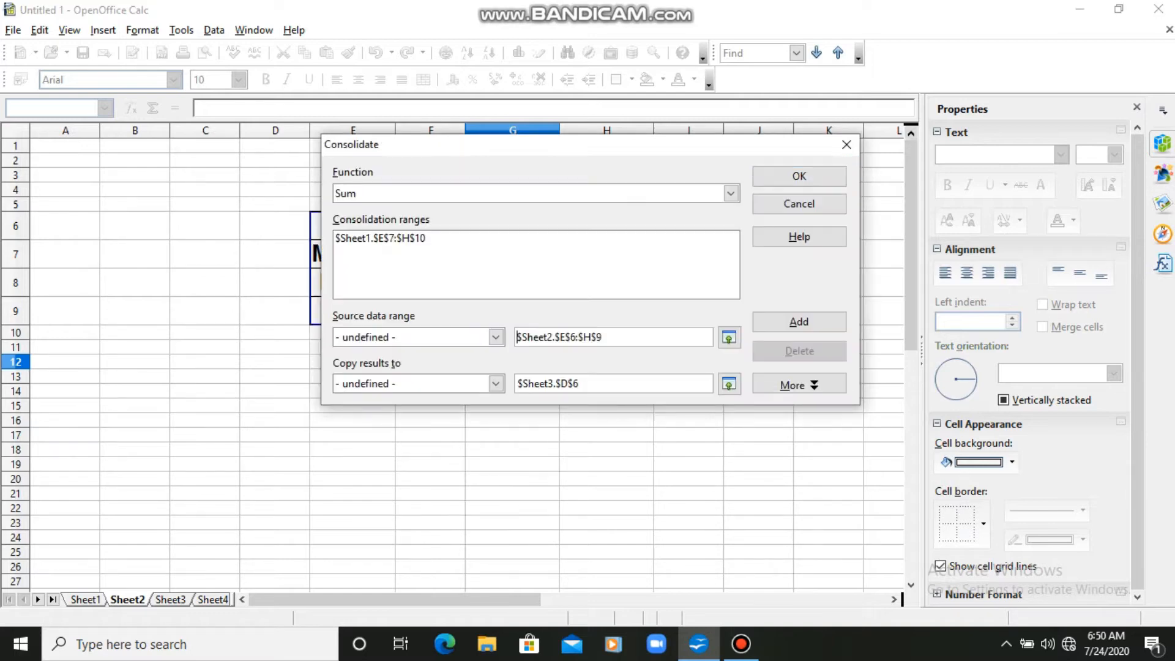
click(799, 321)
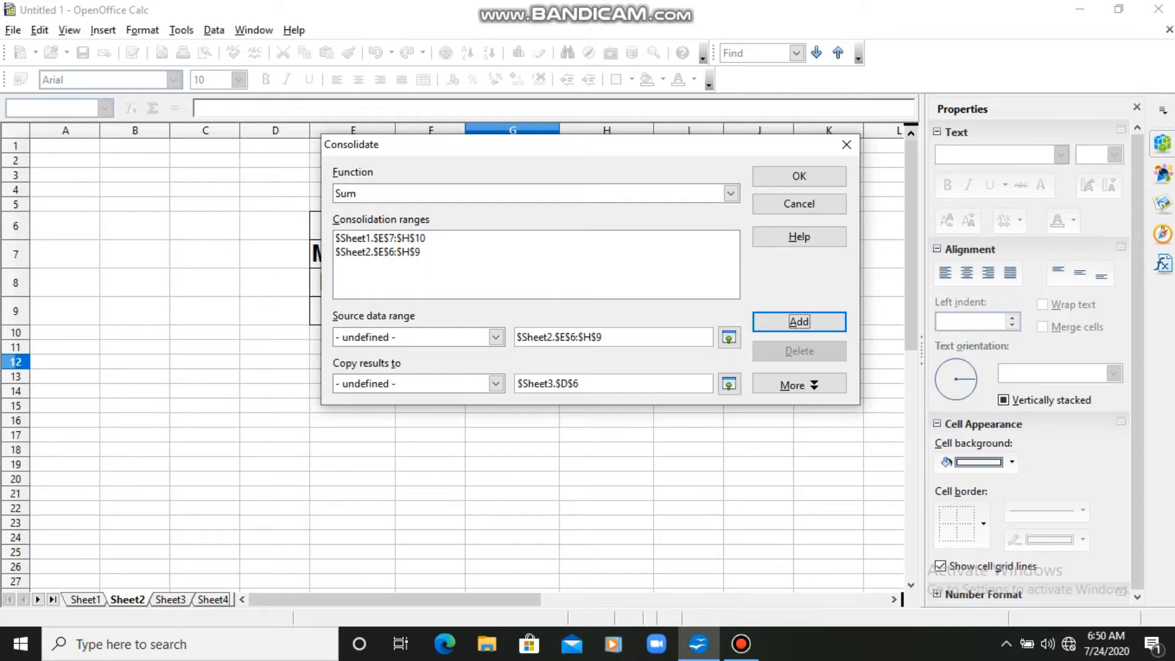
Set the results destination to cell D5 on Sheet3 and run the Sum consolidation by row and column labels
click(729, 384)
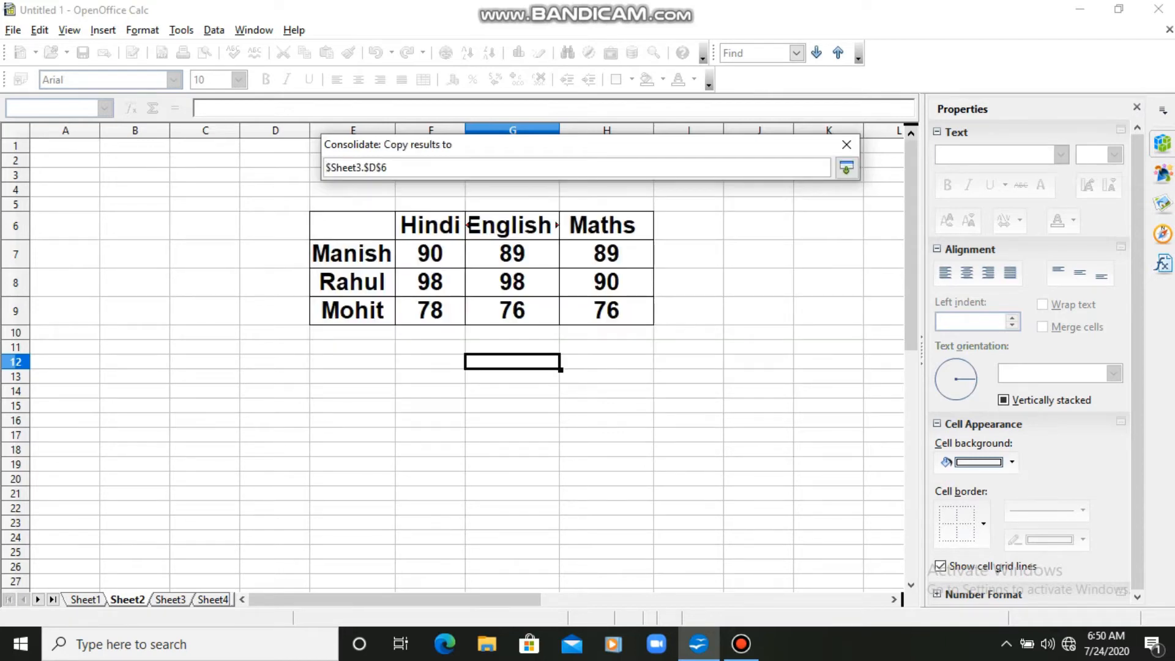
click(170, 600)
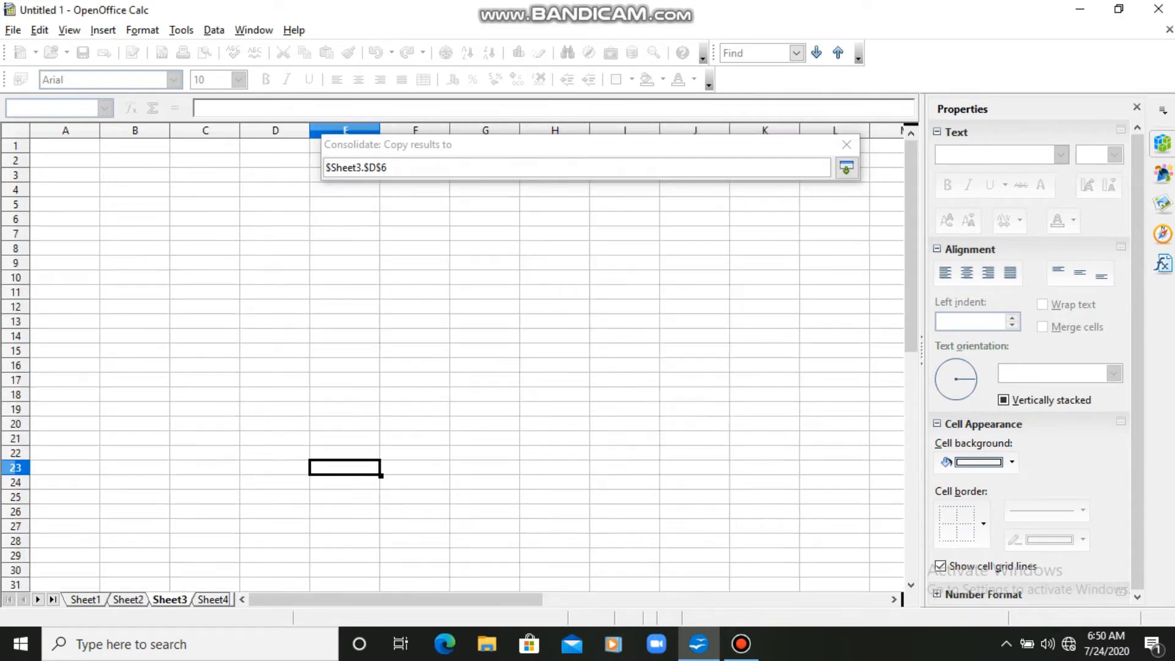
drag(275, 205, 485, 278)
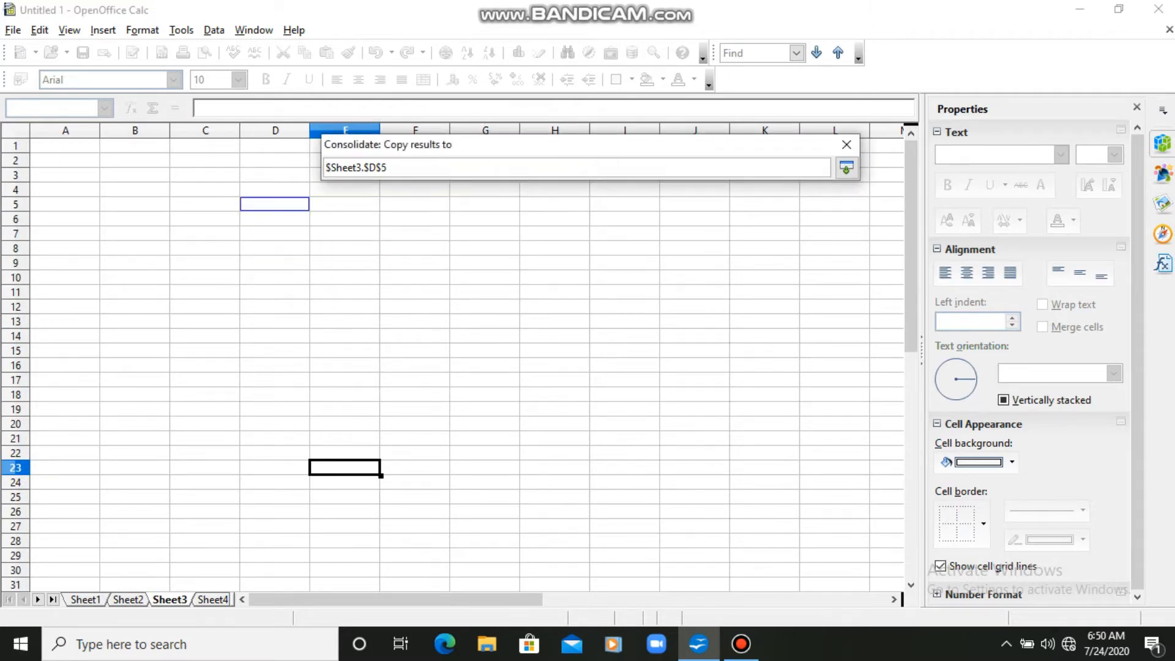
click(846, 168)
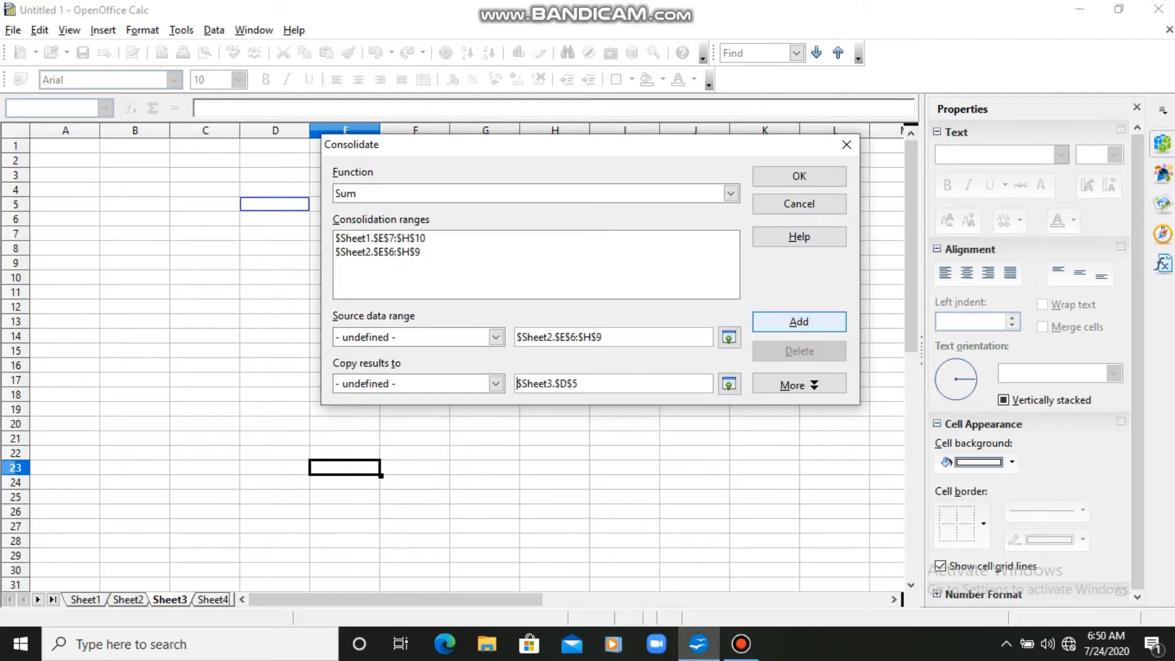
click(798, 321)
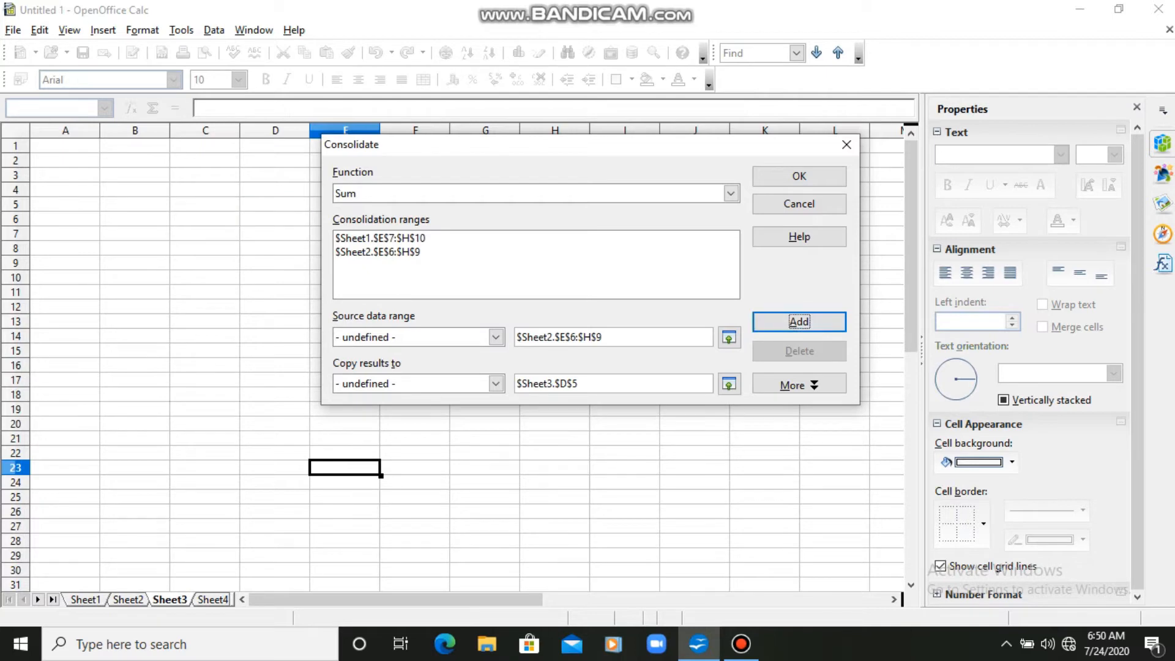
click(798, 384)
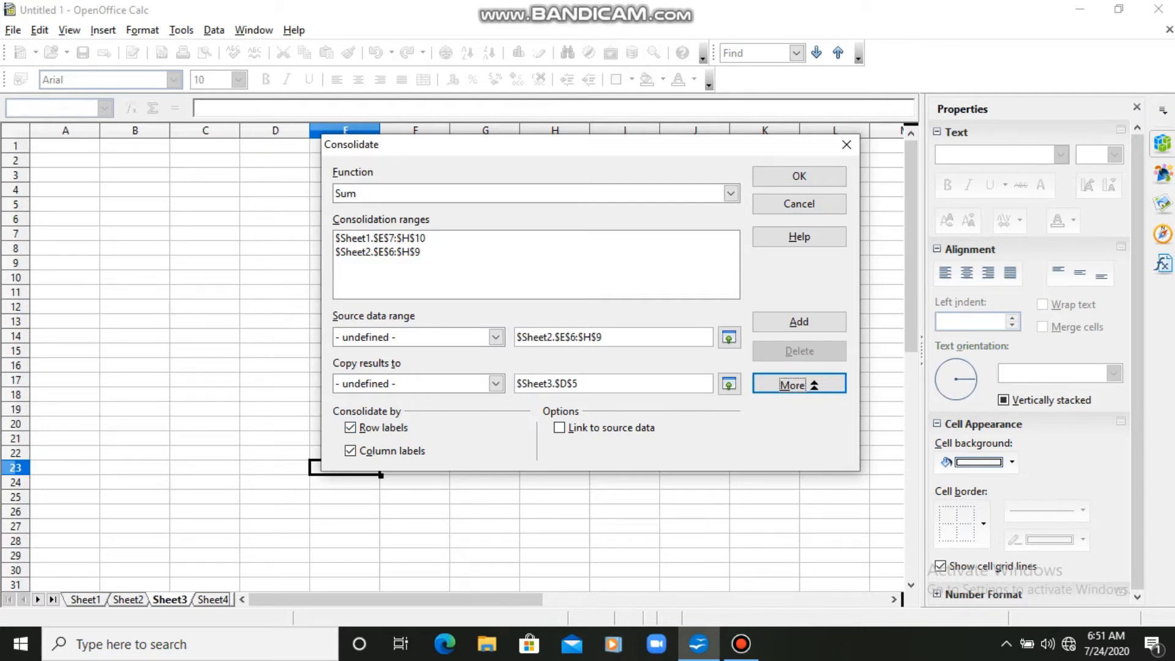
click(799, 176)
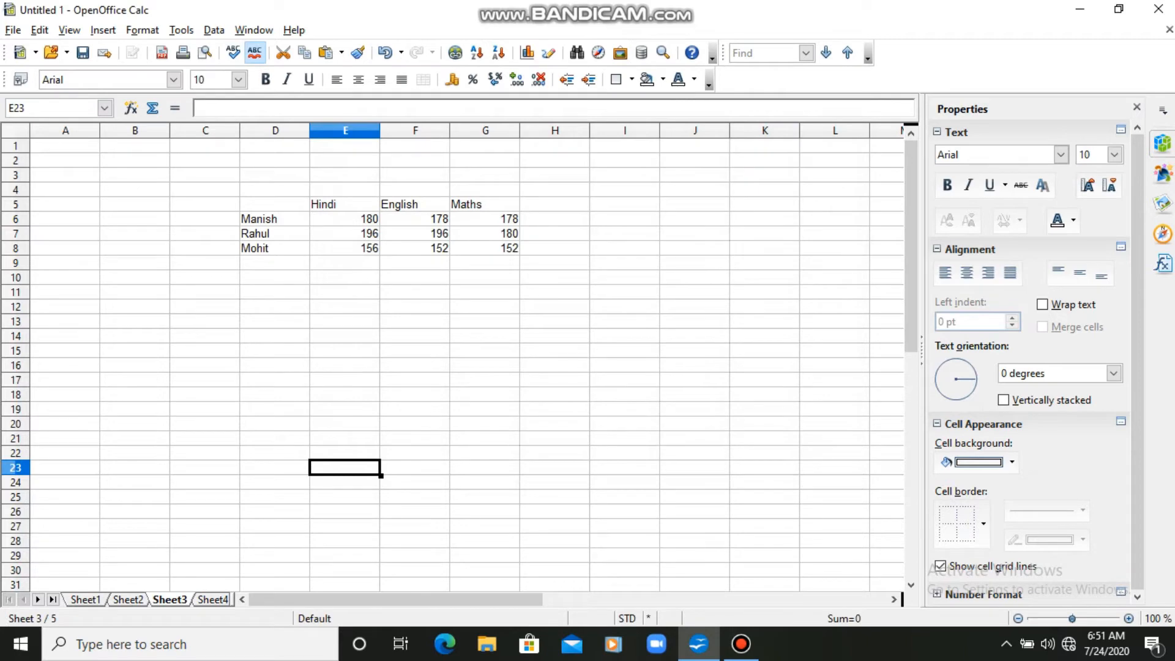
Set the consolidated table D5:G8 on Sheet3 to font size 28 and widen its columns
drag(274, 204, 485, 248)
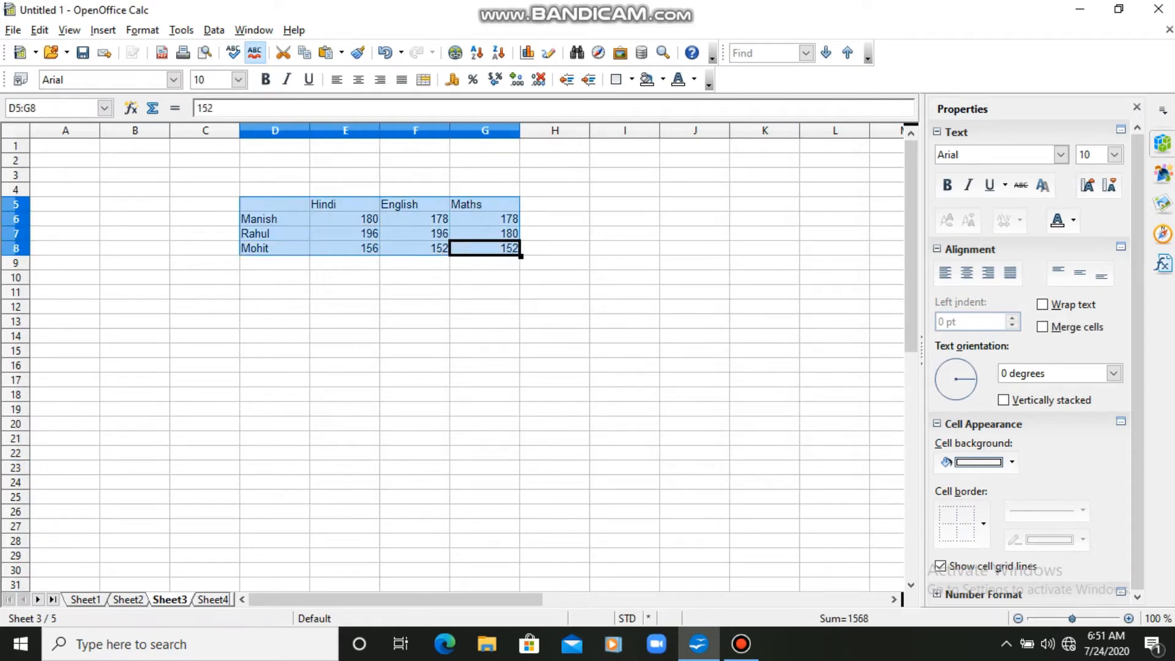
click(238, 79)
drag(240, 126, 239, 190)
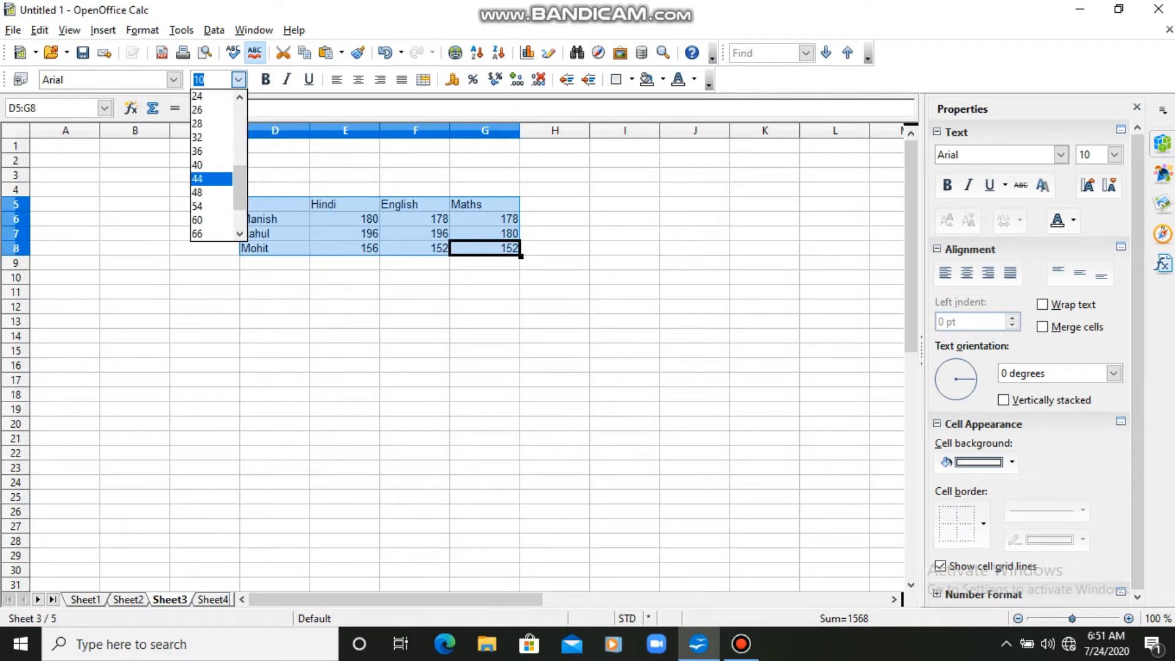
click(208, 123)
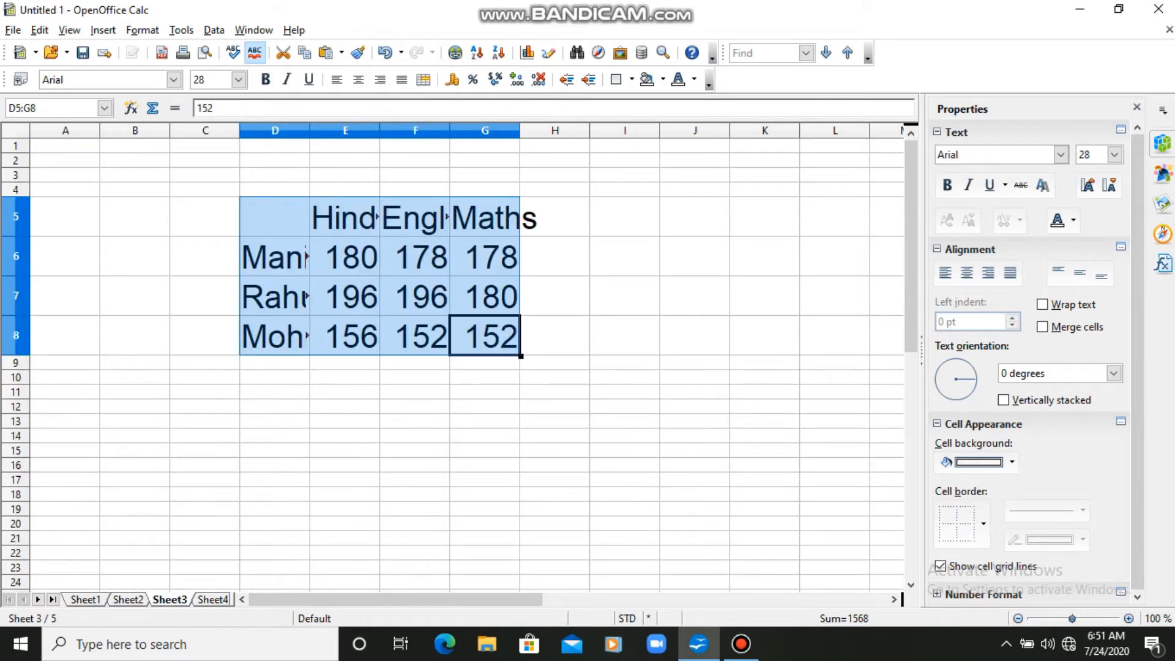
drag(309, 131, 654, 130)
Check the source tables on Sheet1 and Sheet2, and widen columns F and D of the consolidated table on Sheet3
click(85, 600)
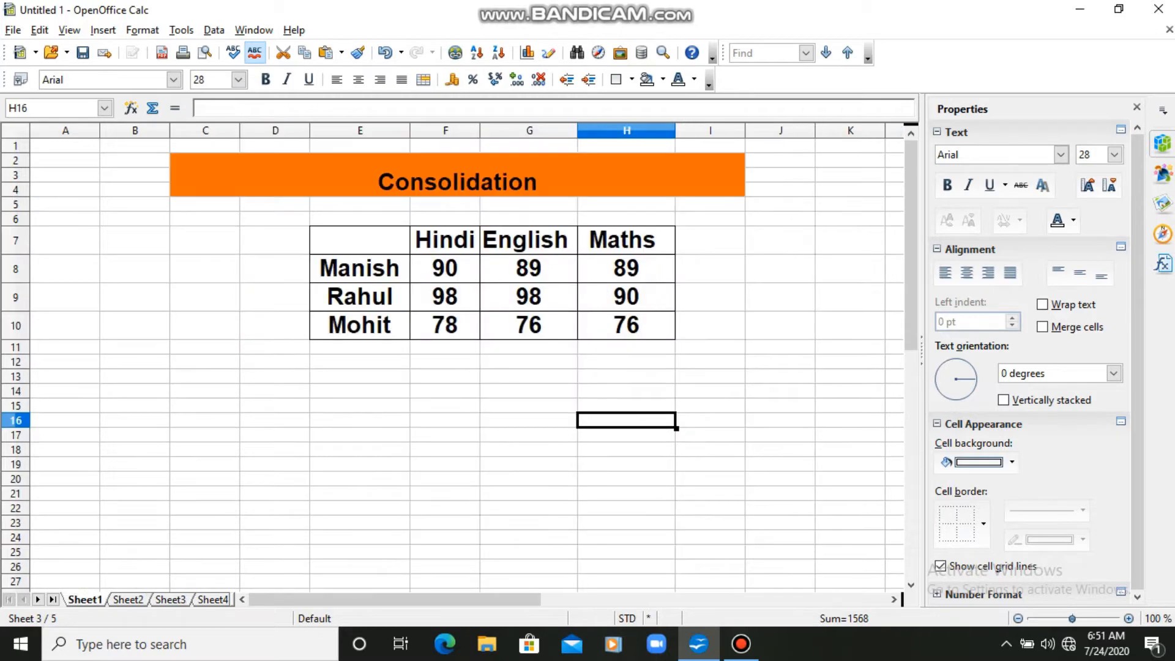
click(128, 599)
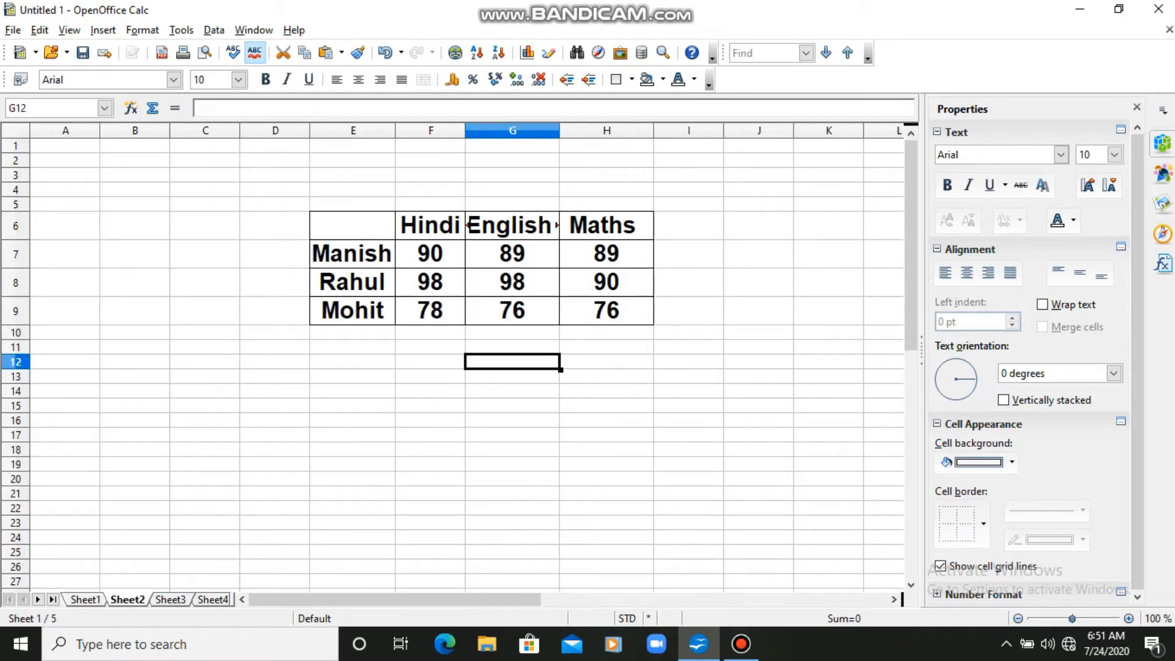
key(ctrl+Page_Down)
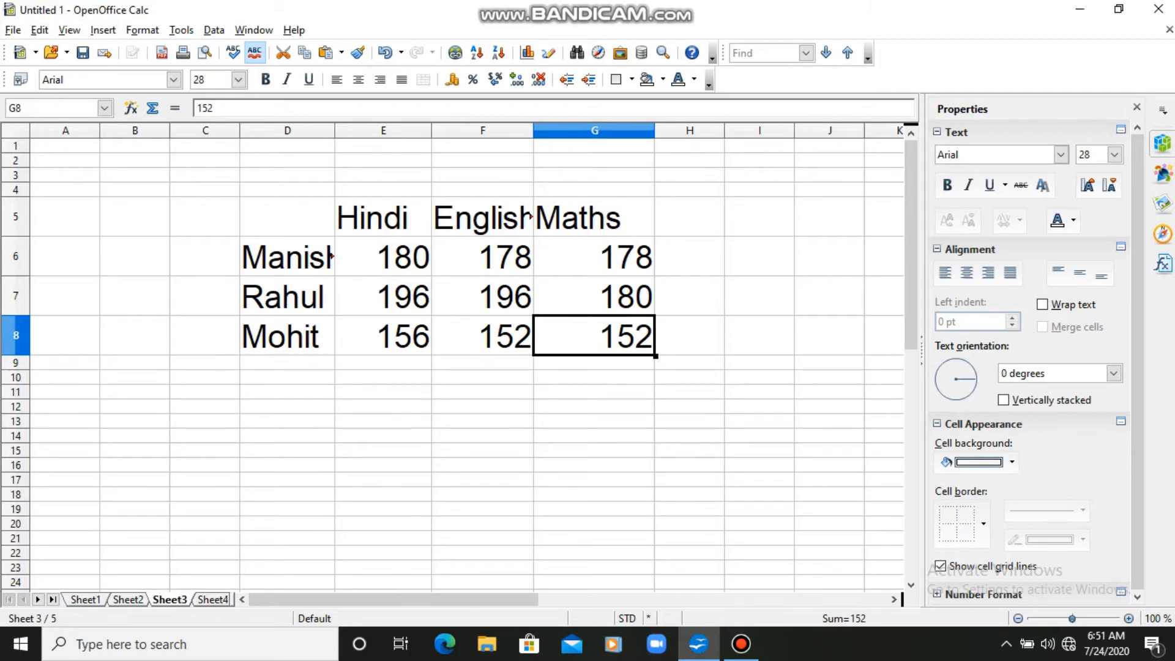
drag(533, 131, 547, 131)
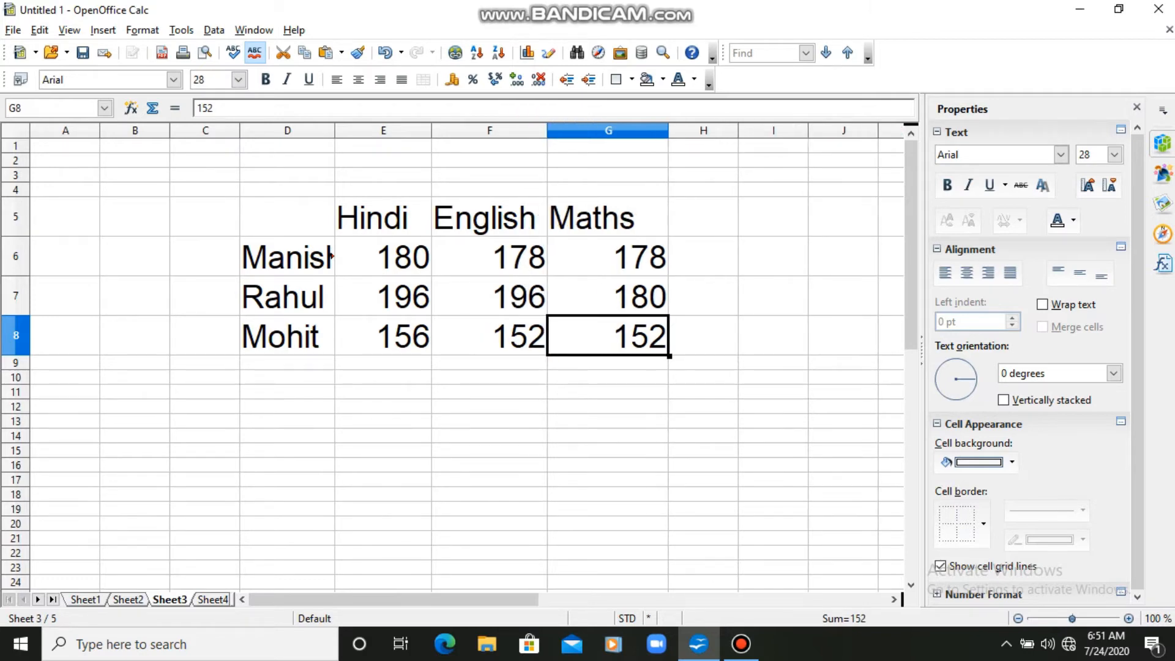
drag(331, 130, 337, 131)
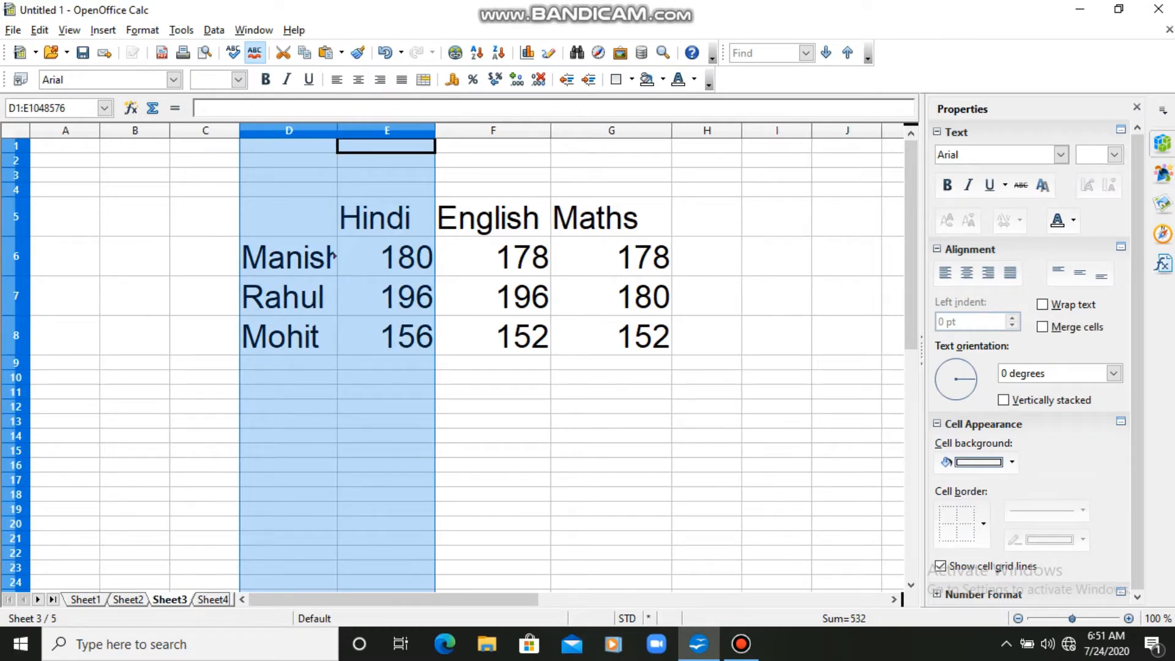
click(610, 451)
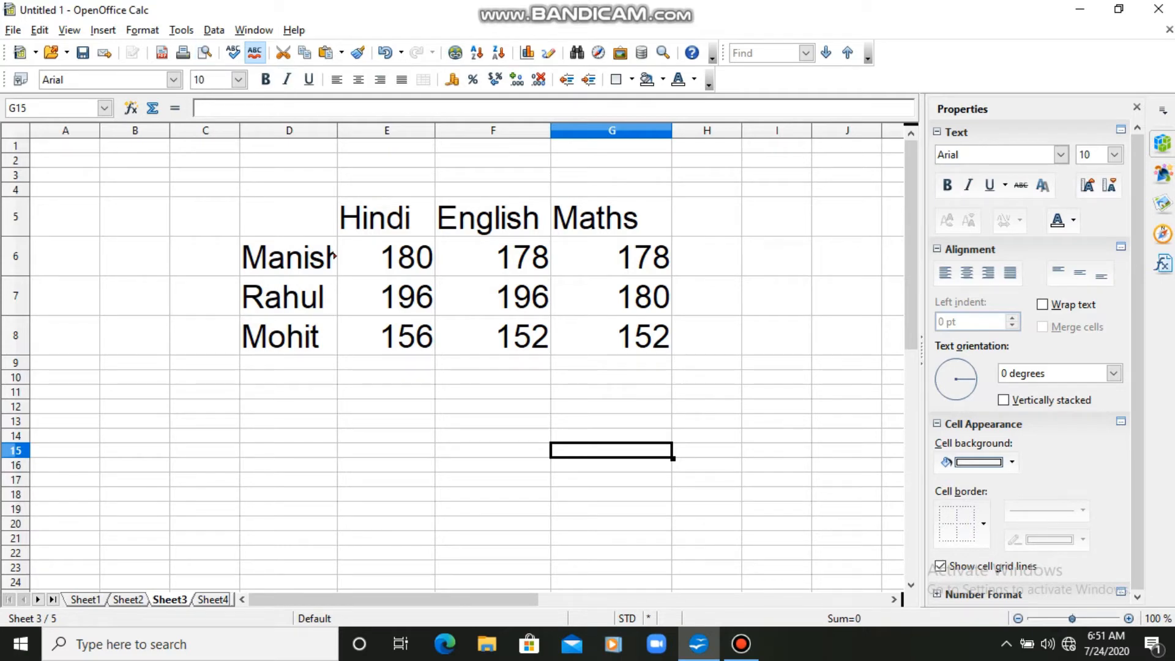
Change the first student's Hindi mark in Sheet1 cell F8 to 100 and check the consolidated table on Sheet3
click(85, 600)
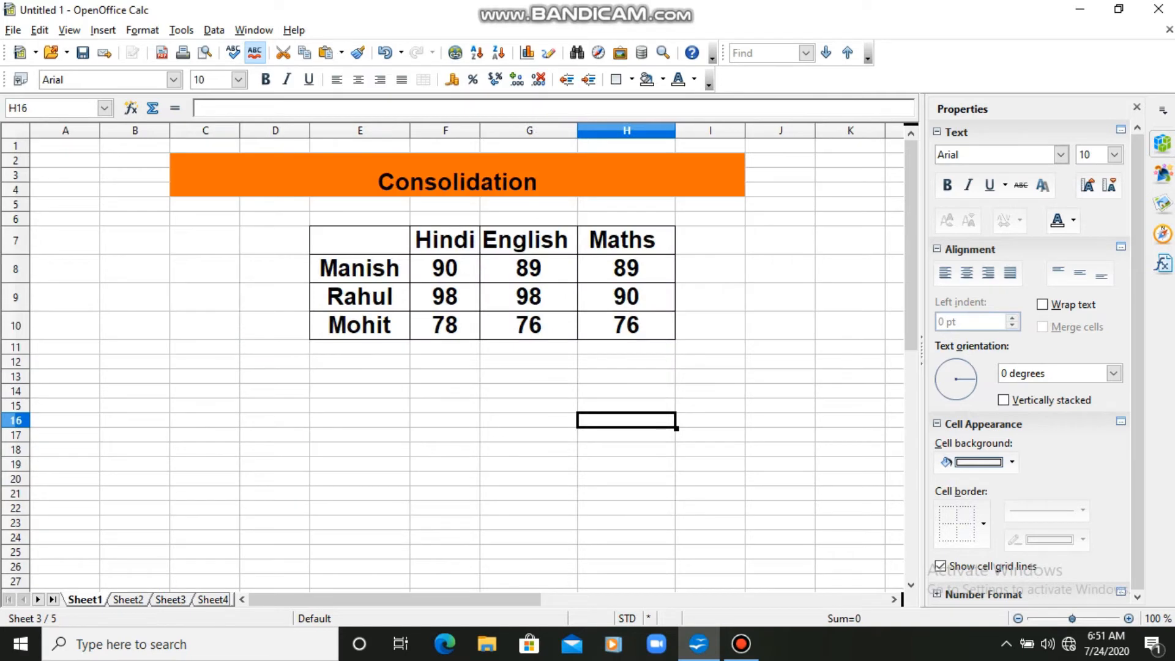
click(445, 269)
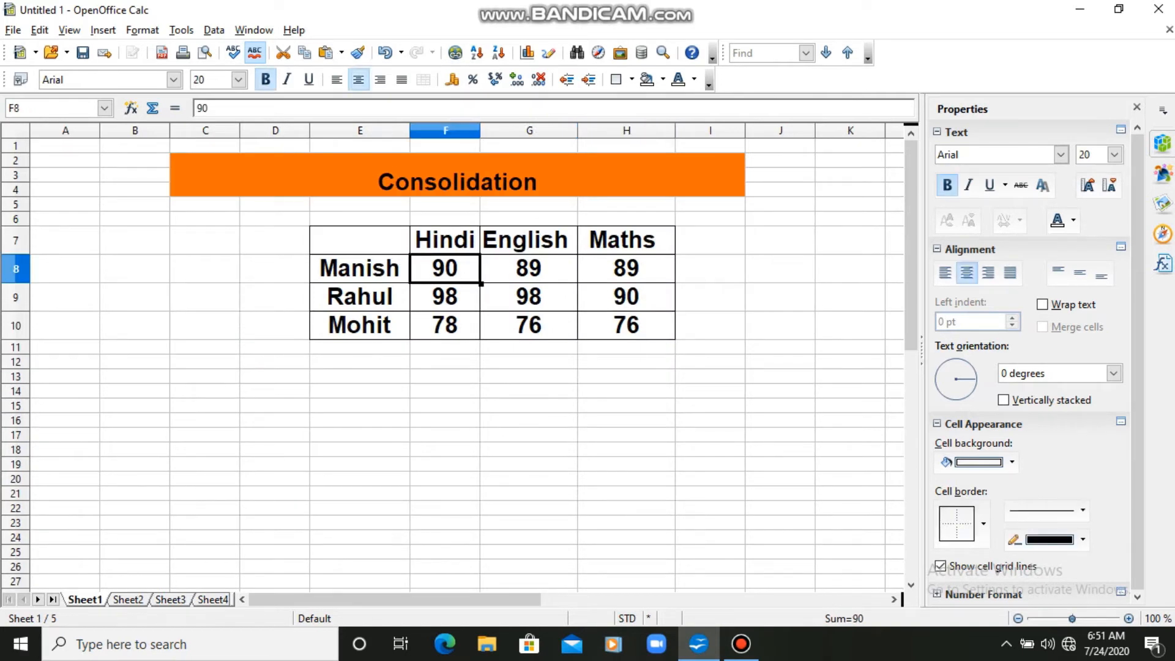
text(100)
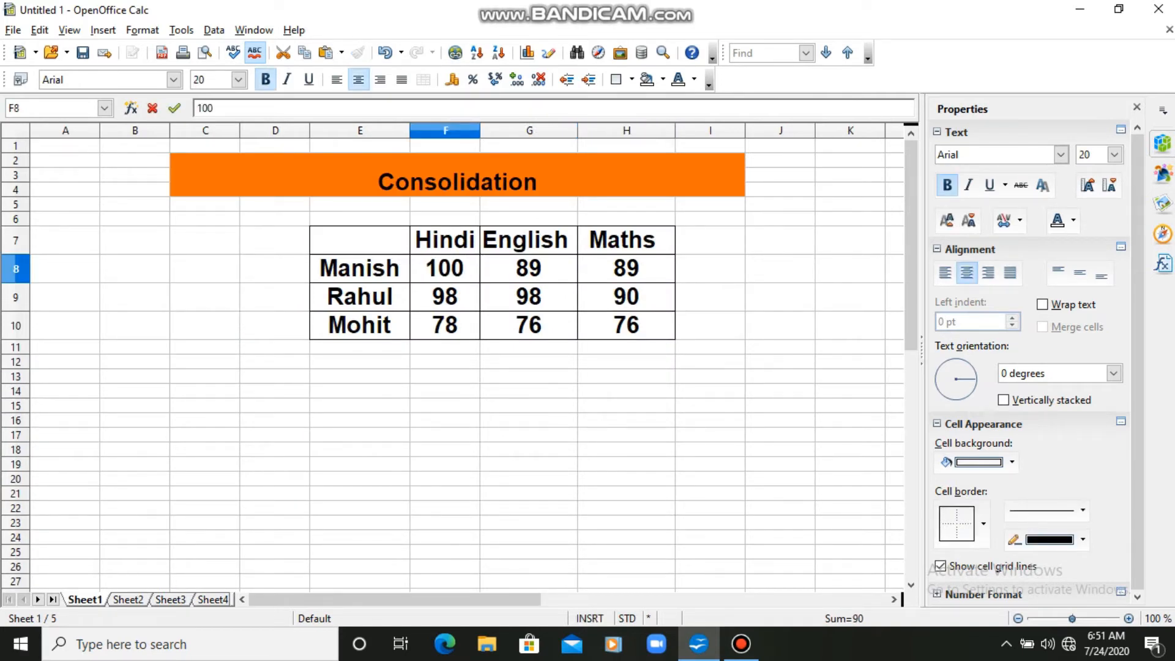
key(Return)
click(171, 600)
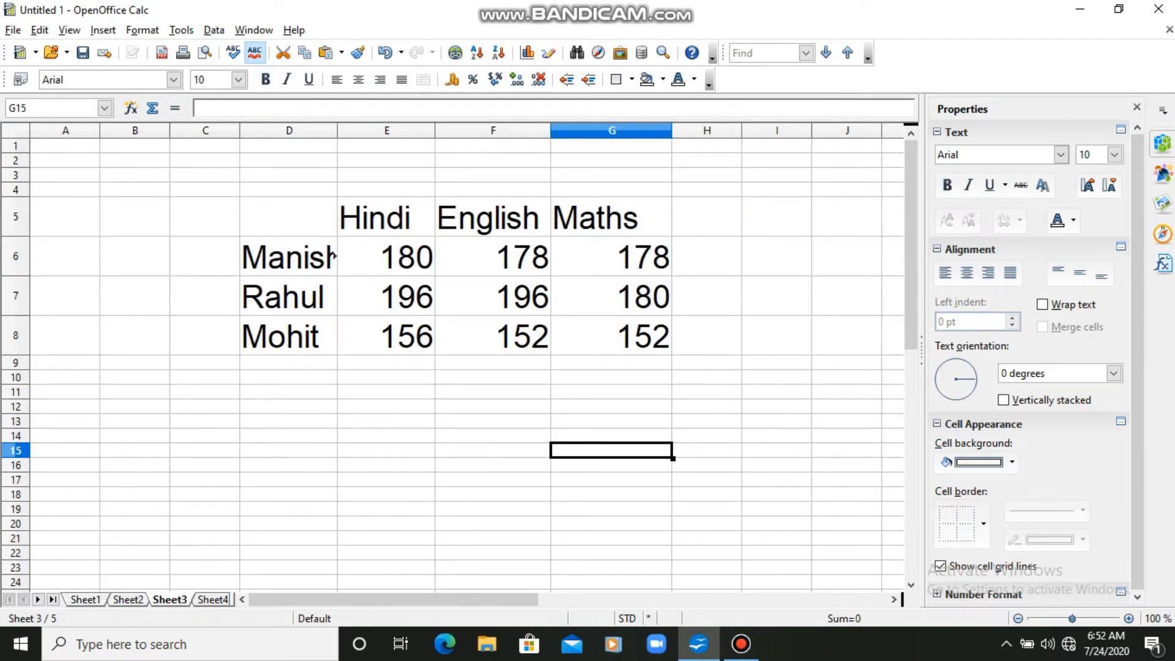
click(213, 30)
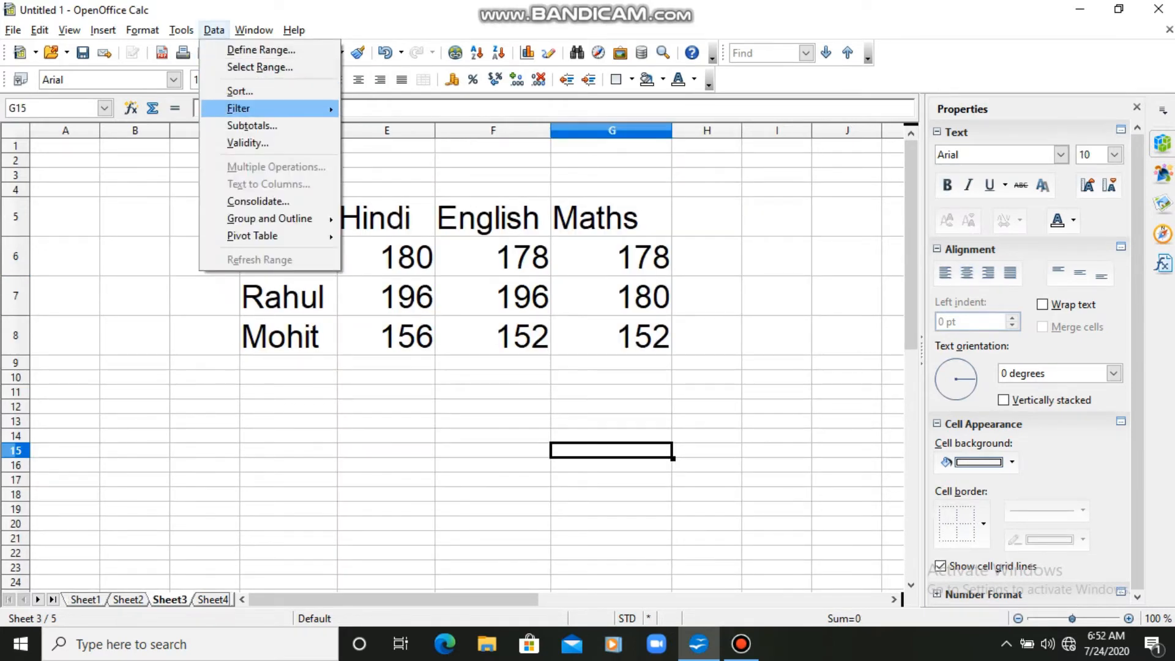
click(252, 125)
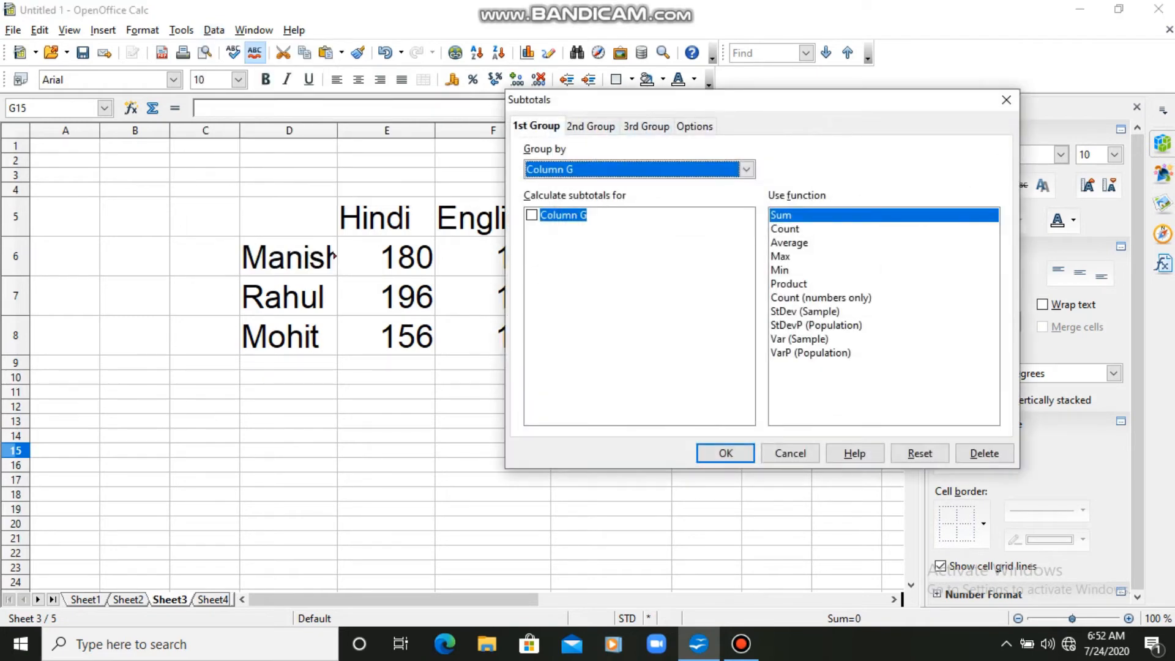
click(1007, 99)
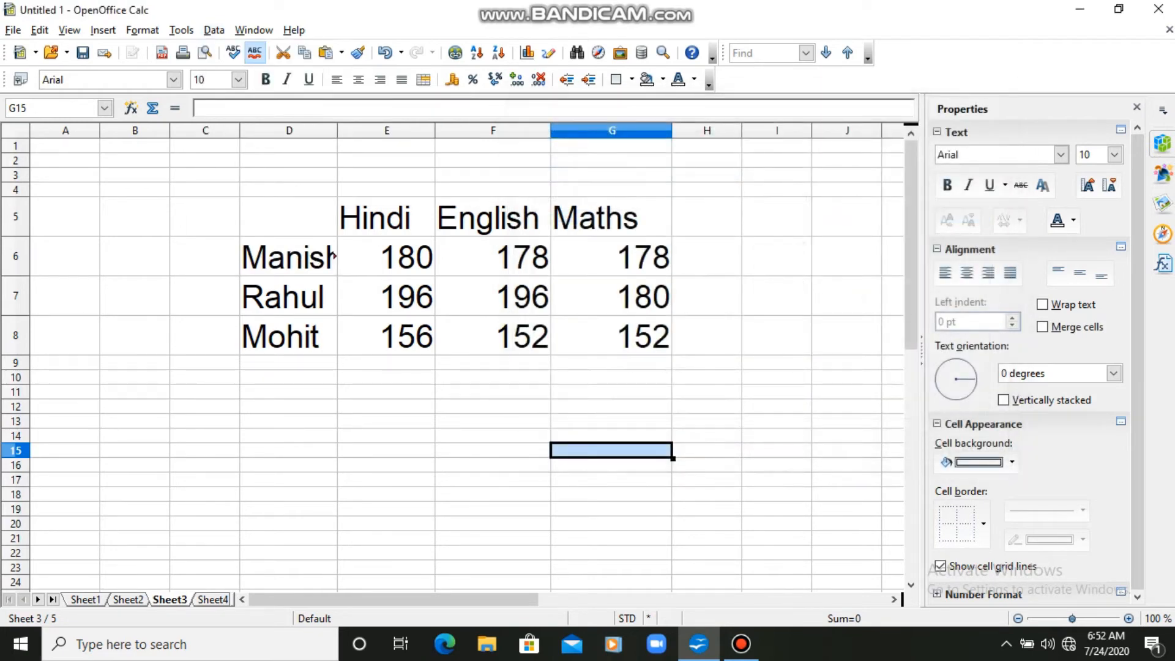
Rerun the Sum consolidation of the Sheet1 and Sheet2 ranges to Sheet3 cell D5 with Link to source data enabled
click(213, 30)
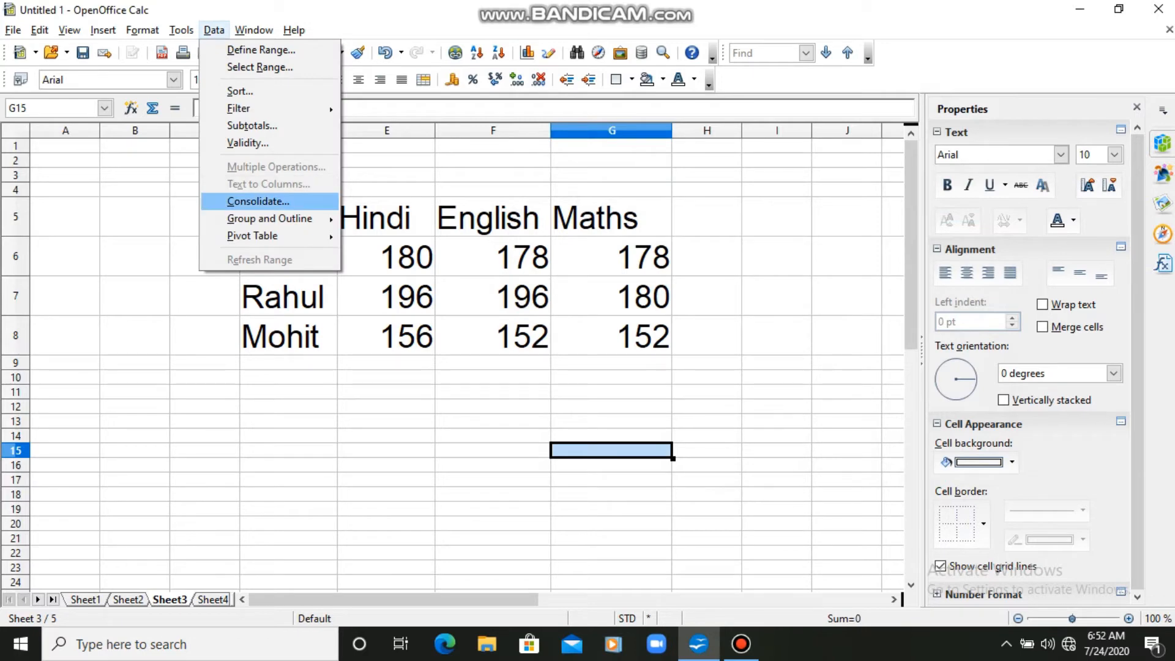
click(257, 201)
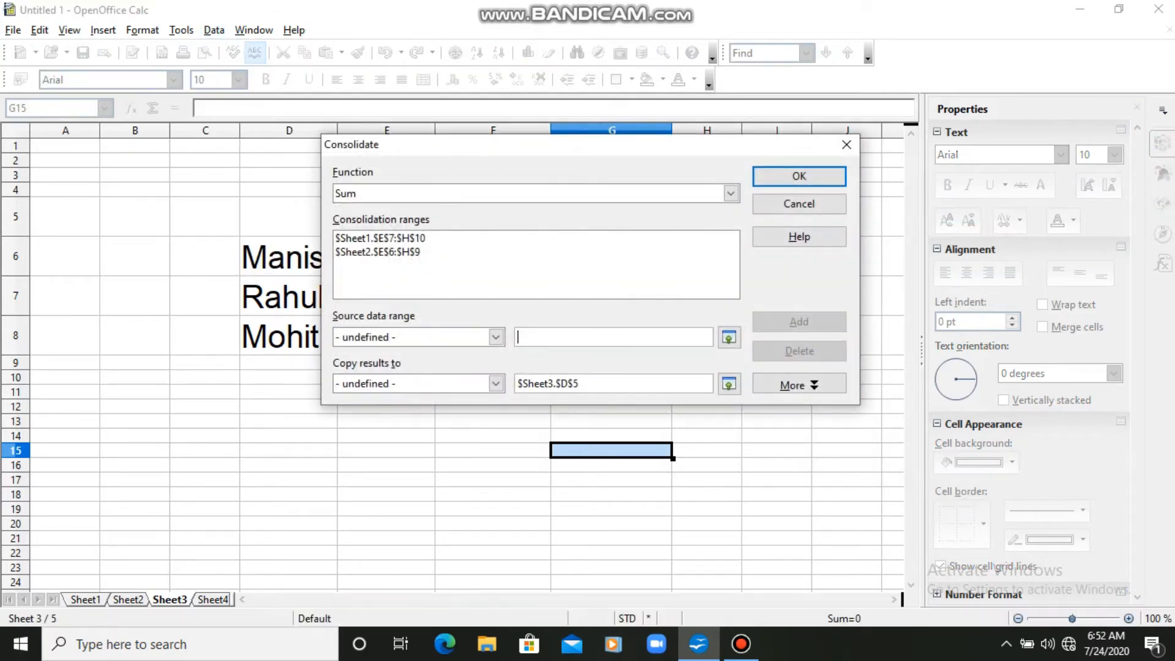
click(799, 385)
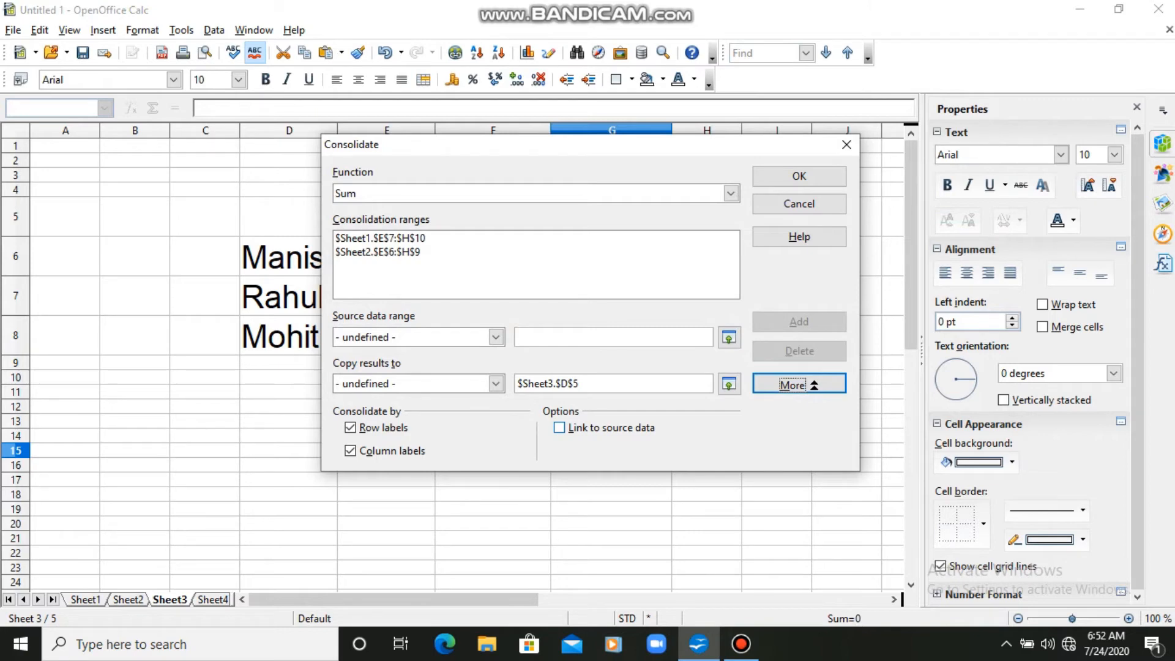
click(560, 428)
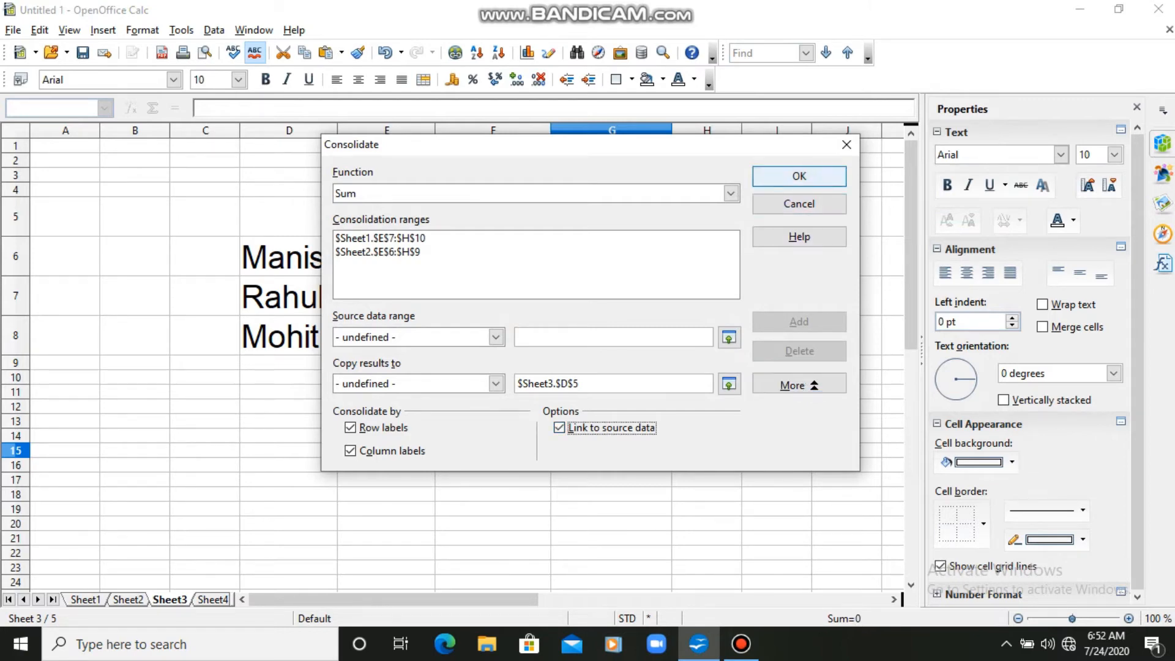
click(799, 176)
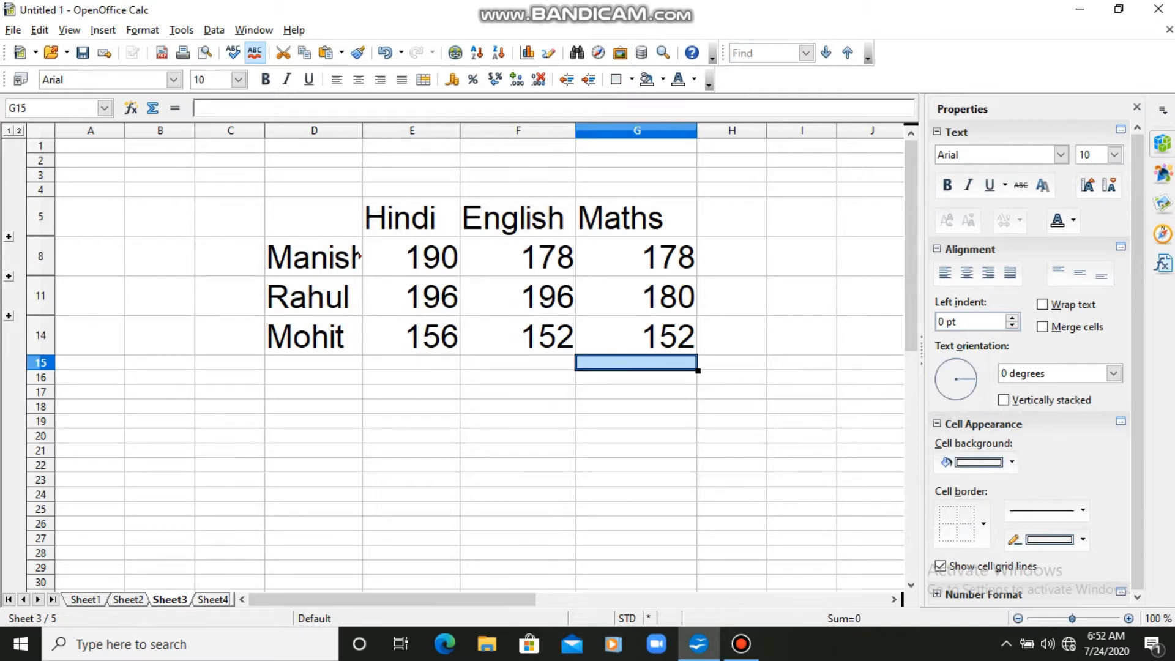
Review the available consolidation functions, keep Sum, and run the consolidation to Sheet3 cell D5 again
key(alt+d)
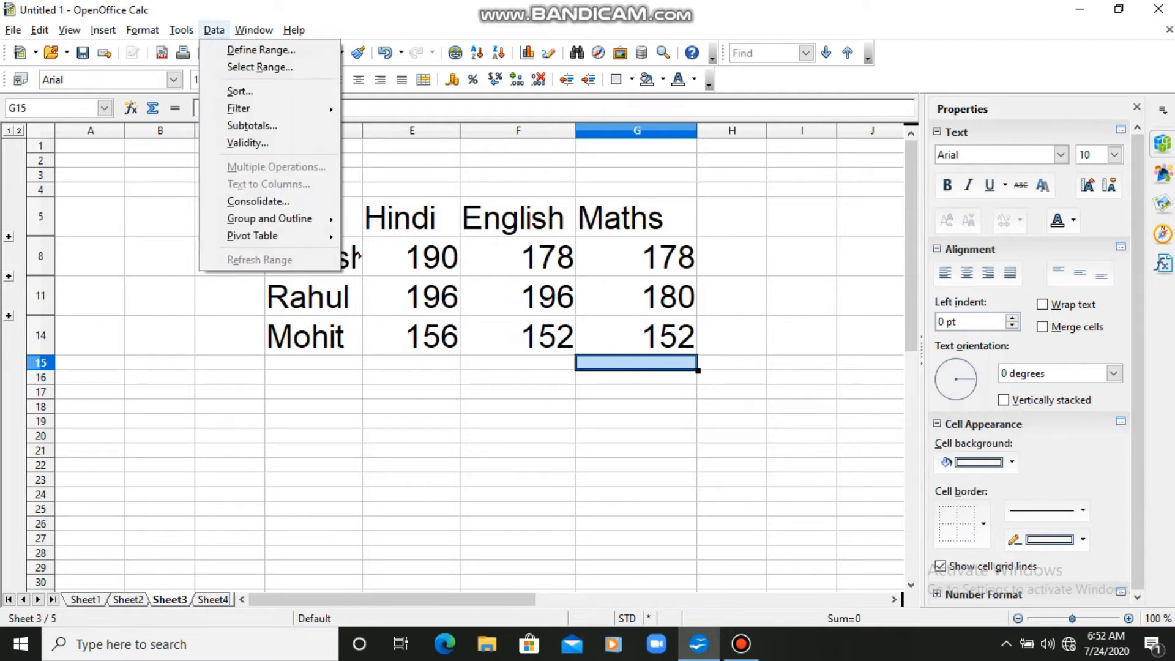
key(Down)
key(Down)
key(Down)
key(Down)
key(Down)
key(Down)
key(Down)
key(Down)
key(Down)
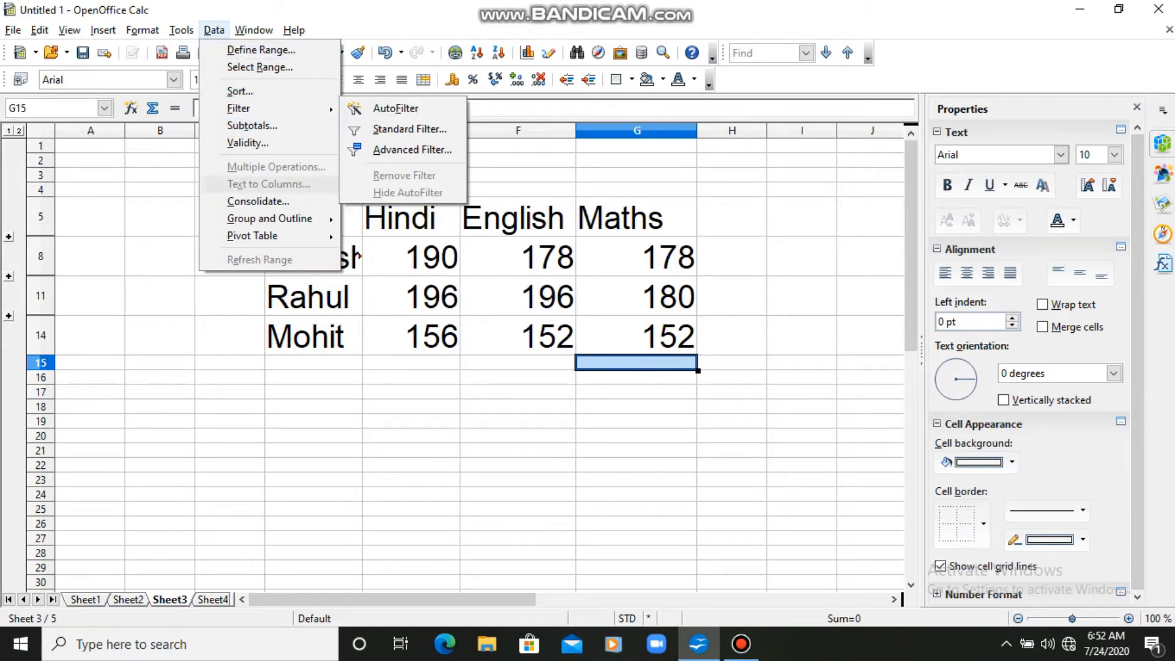
key(Return)
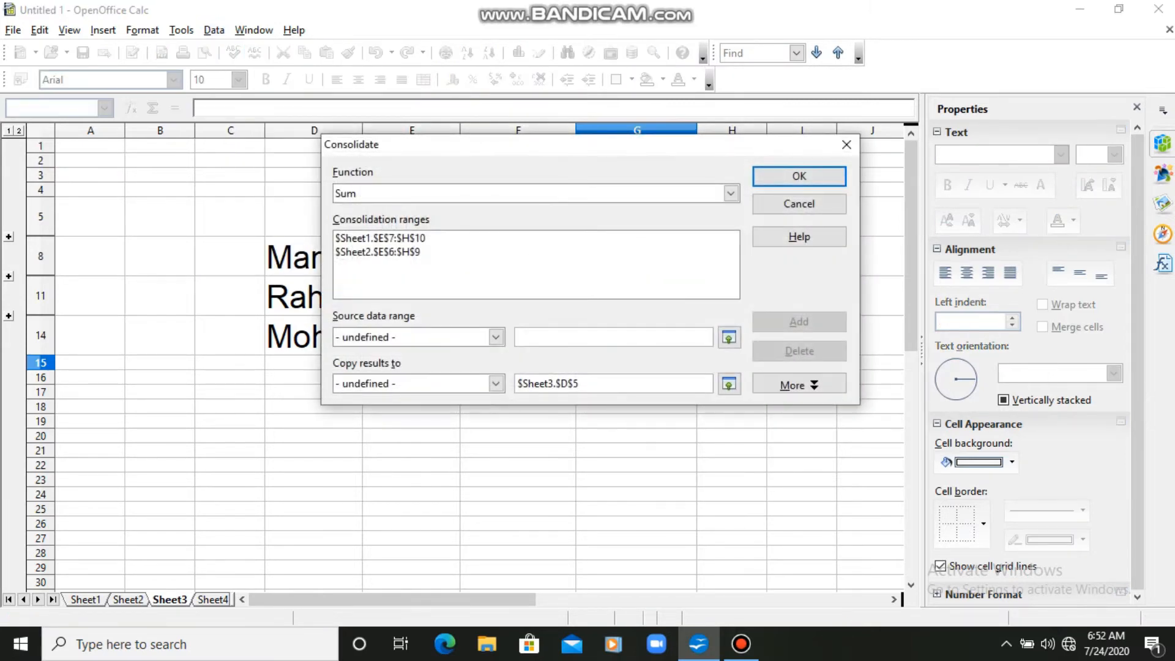
click(731, 194)
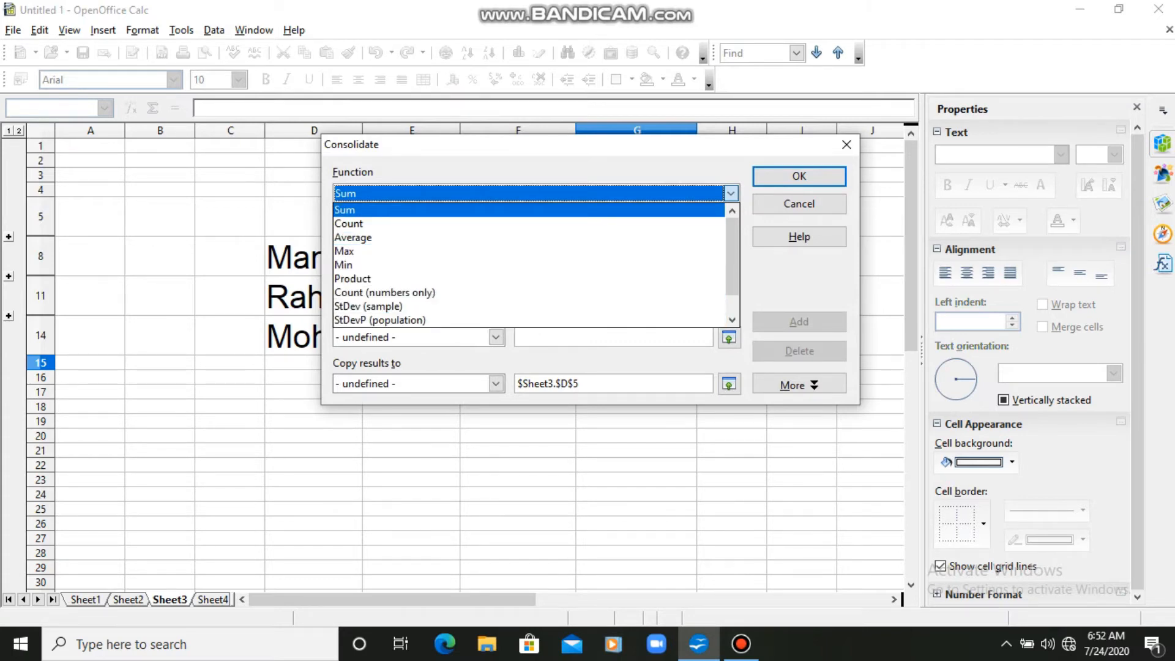
key(Return)
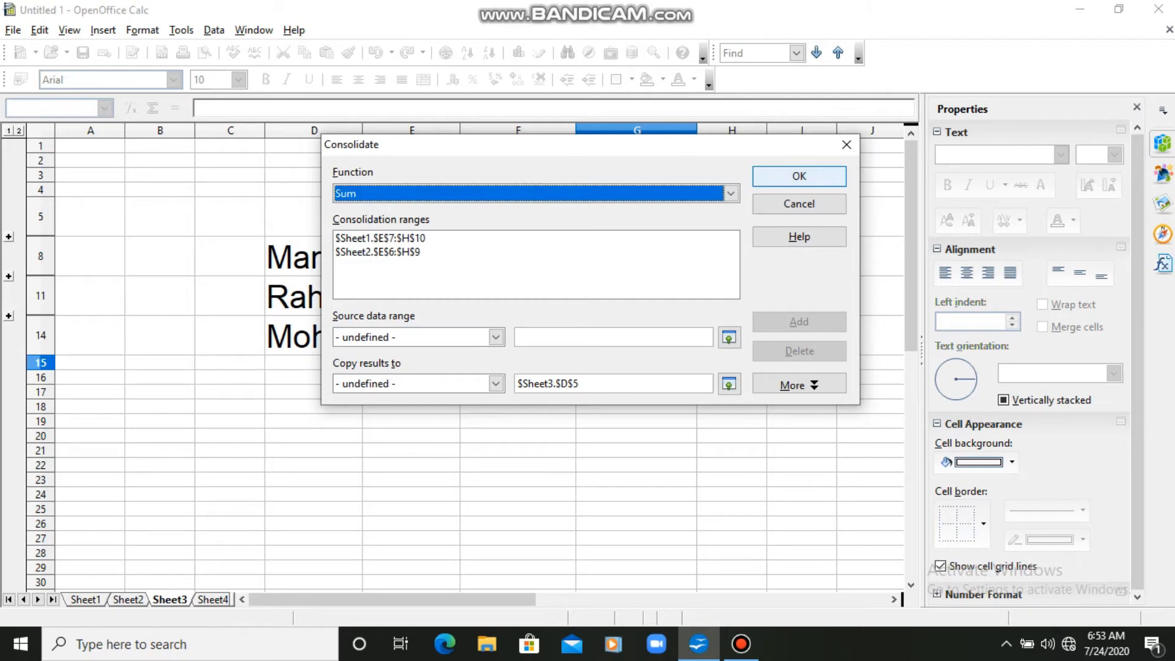
click(799, 176)
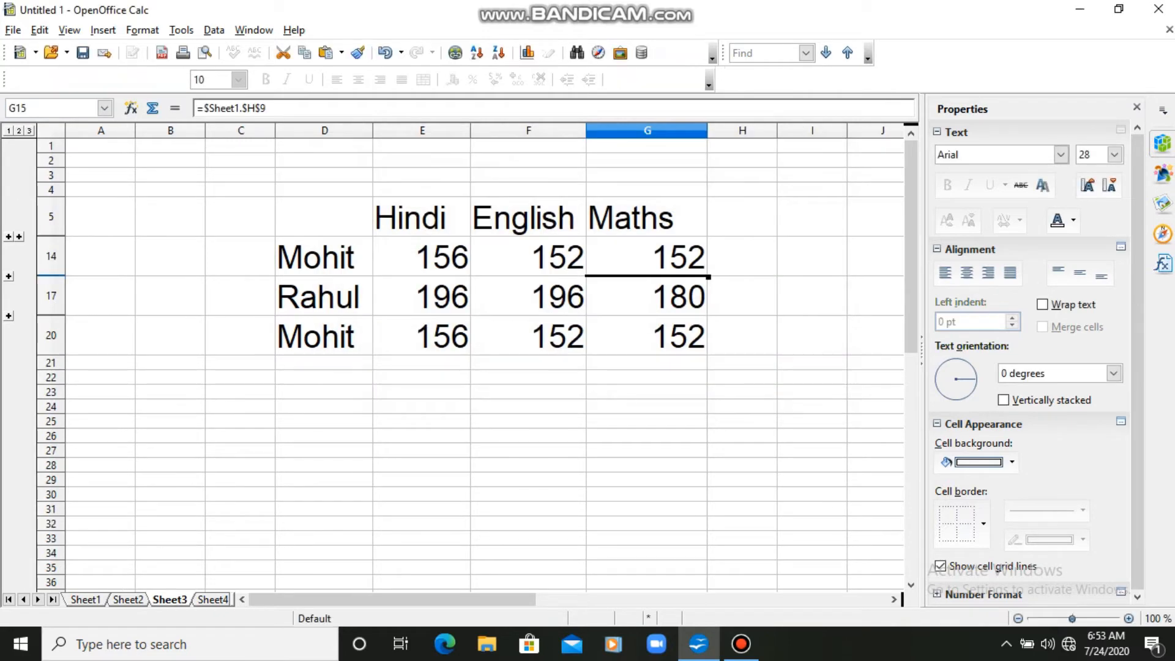
Correct the header in Sheet4 cell F10 to "English" with the spelling suggestion and widen column F to fit
key(ctrl+Page_Down)
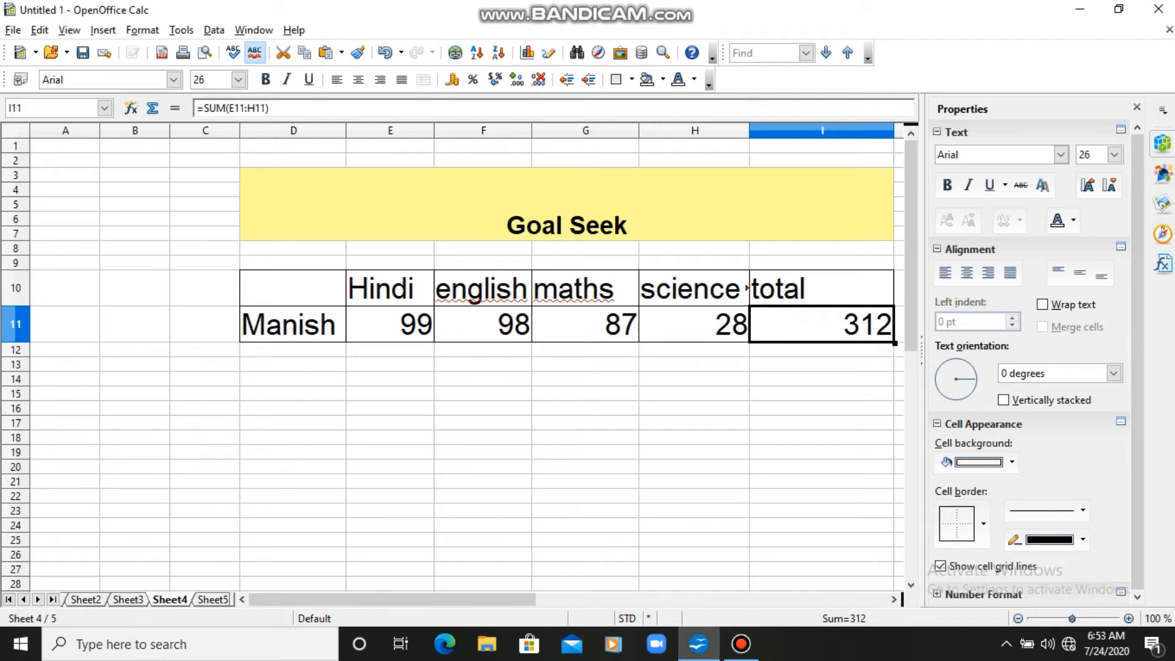
double_click(481, 288)
right_click(481, 288)
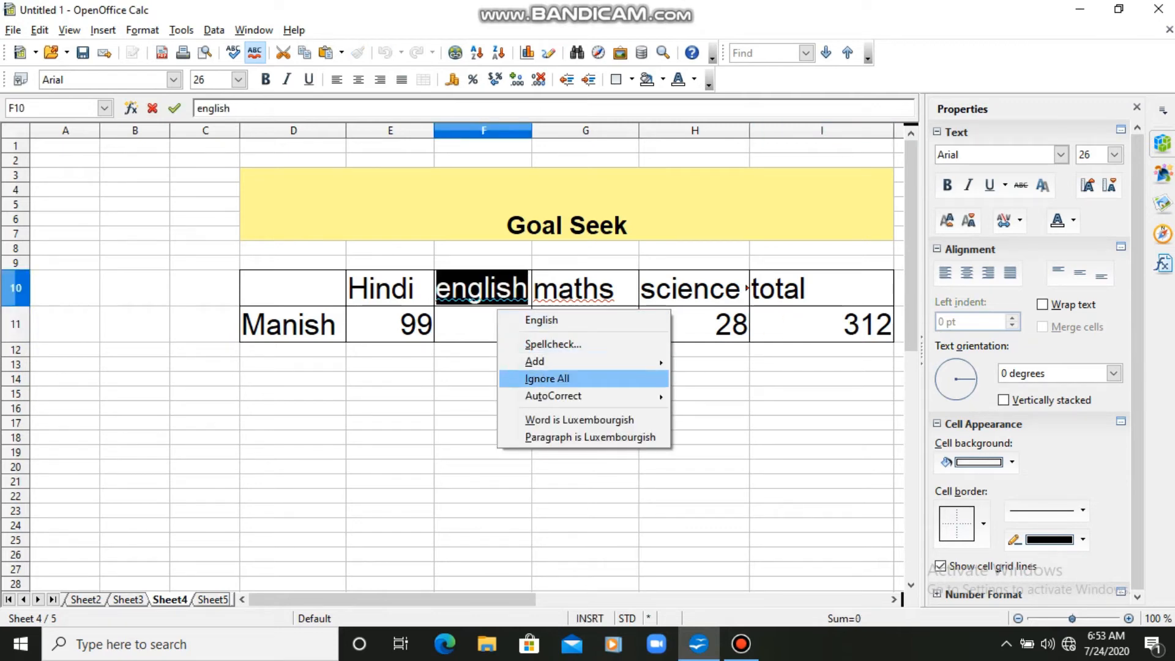
key(Up)
key(Up)
key(Up)
key(Return)
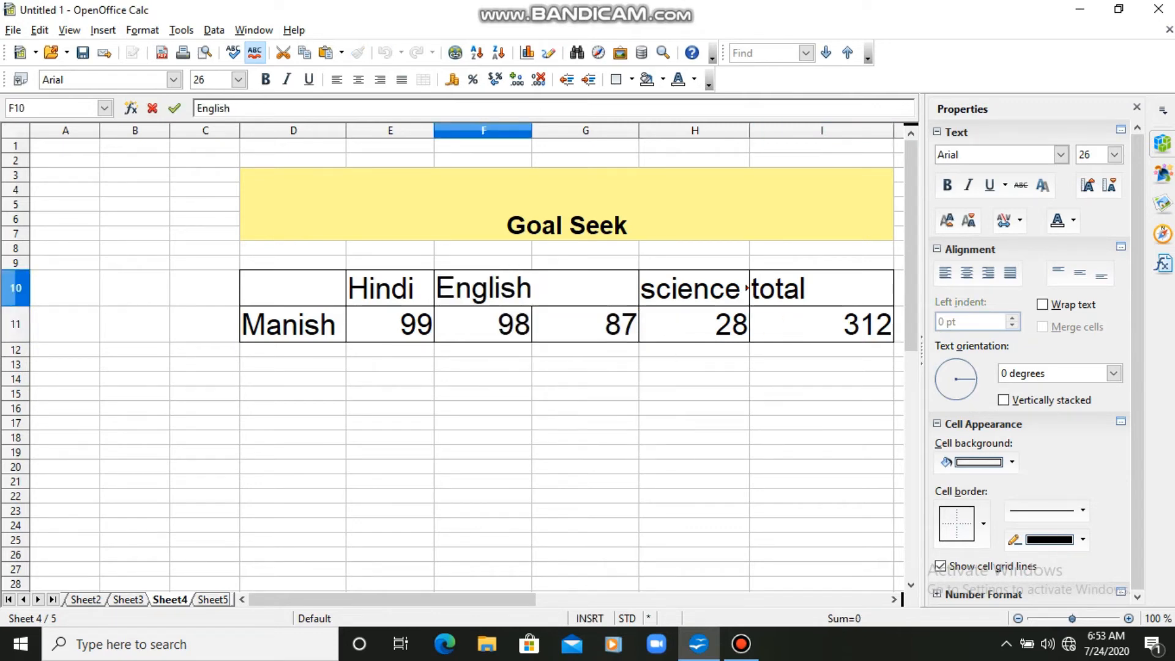
click(484, 131)
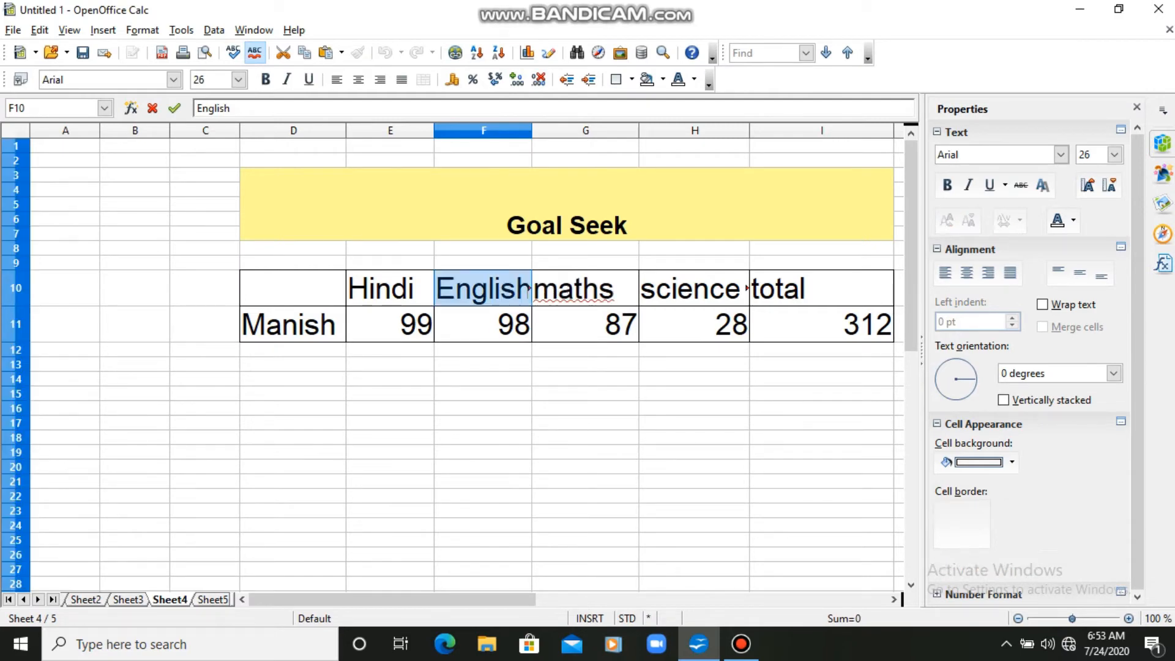
drag(529, 130, 541, 130)
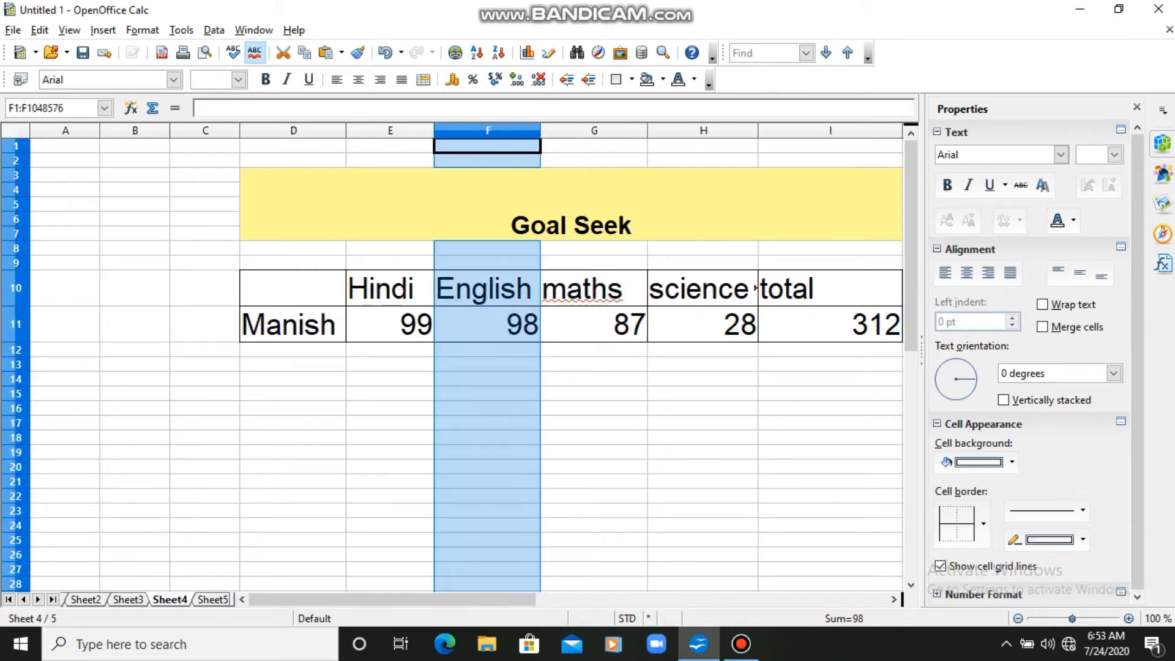
Replace the header in cell G10 with the spelling suggestion "math"
right_click(591, 289)
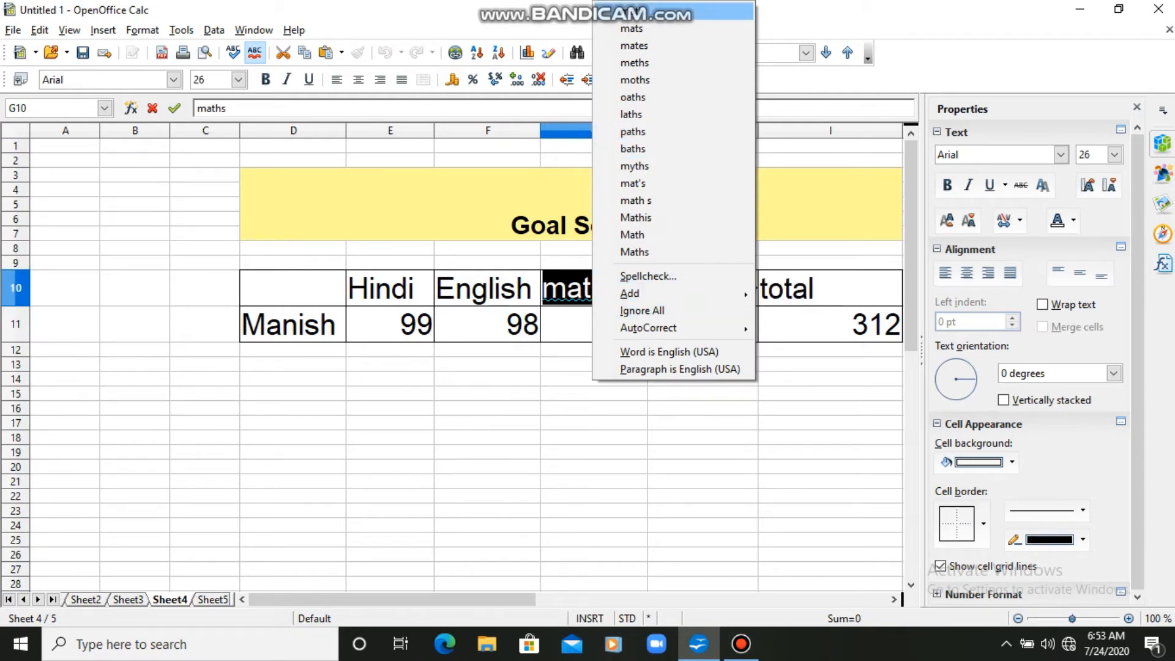
click(631, 11)
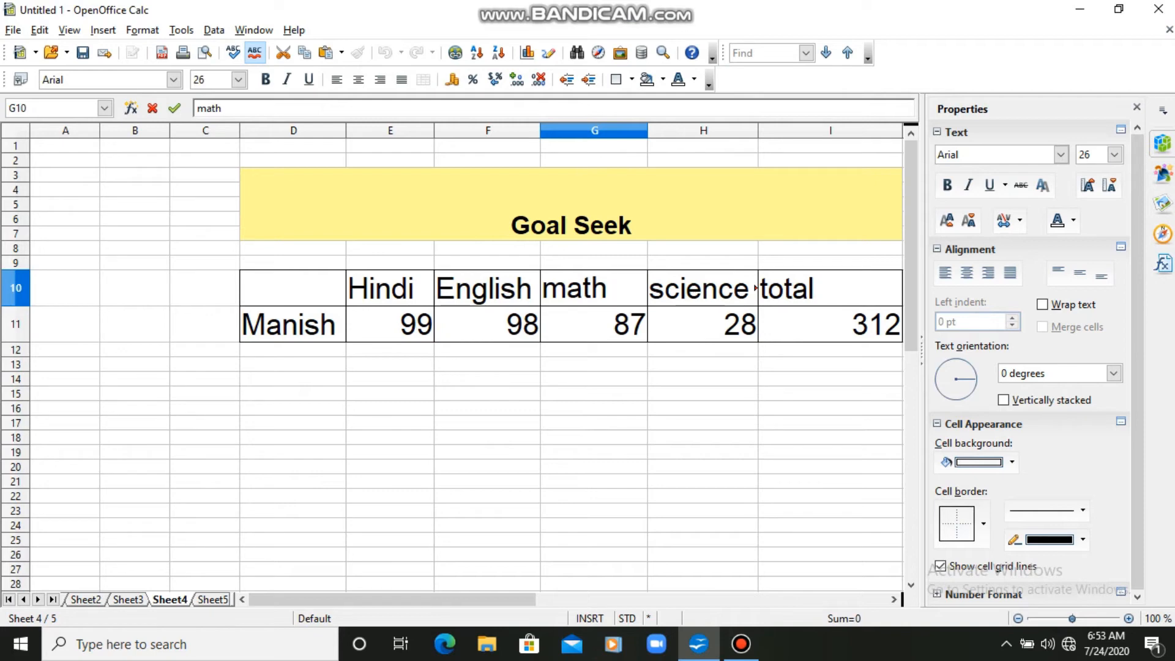
click(831, 325)
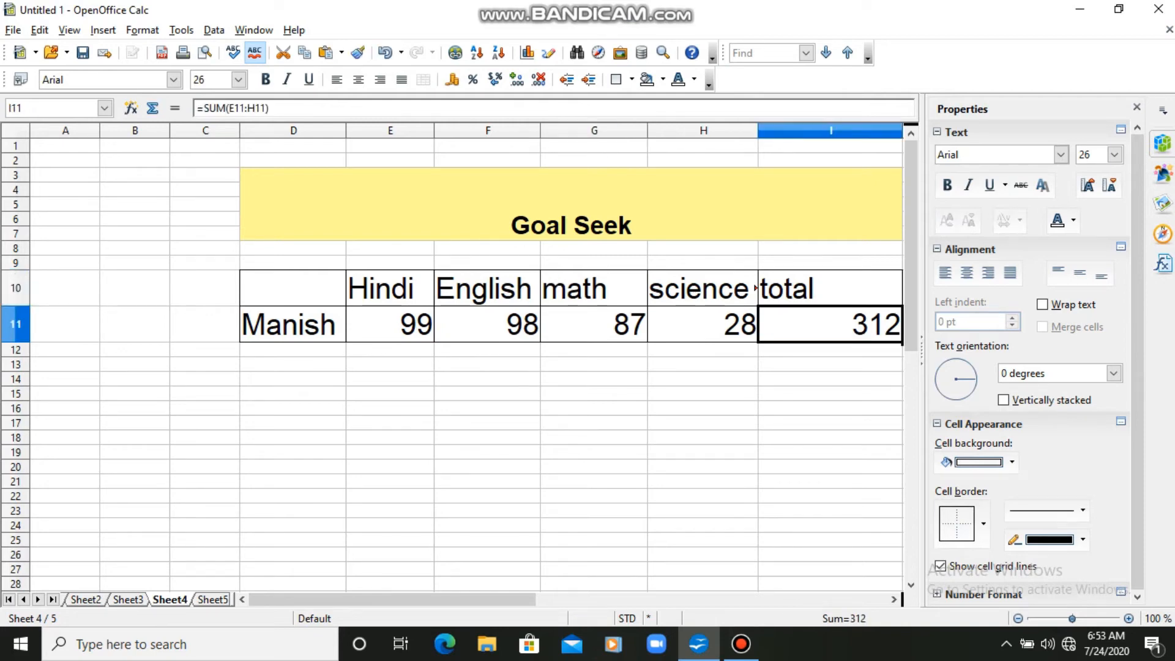
Check the science and total cells, and start a Goal Seek with the total in I11 as the formula cell
click(703, 325)
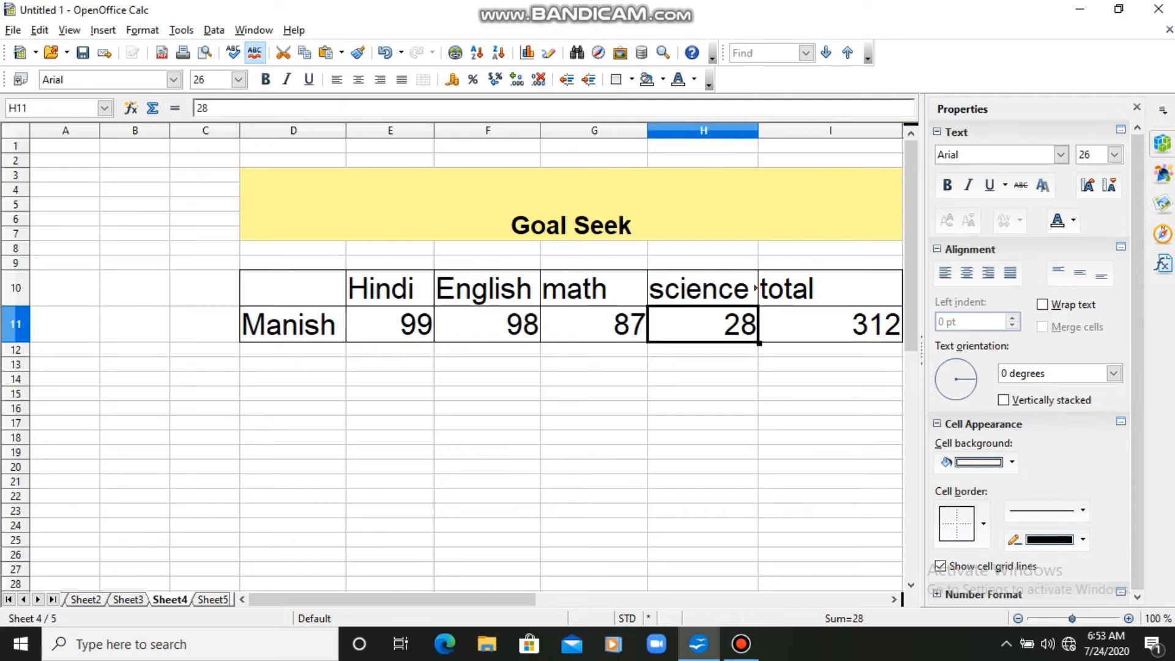
click(831, 324)
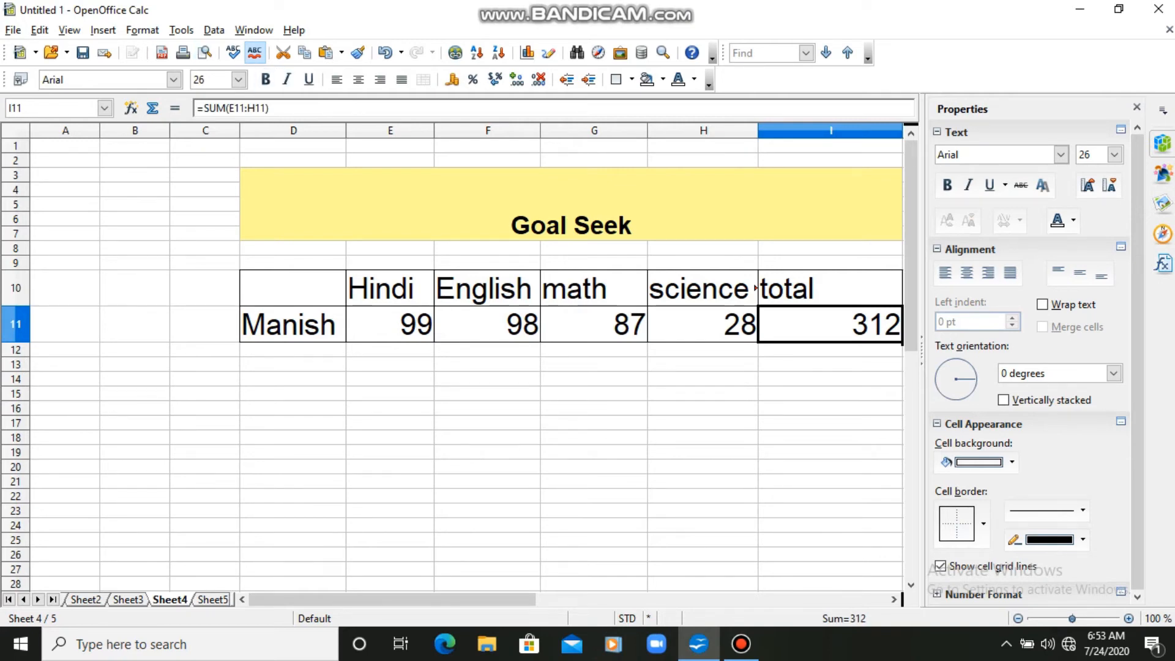
click(181, 30)
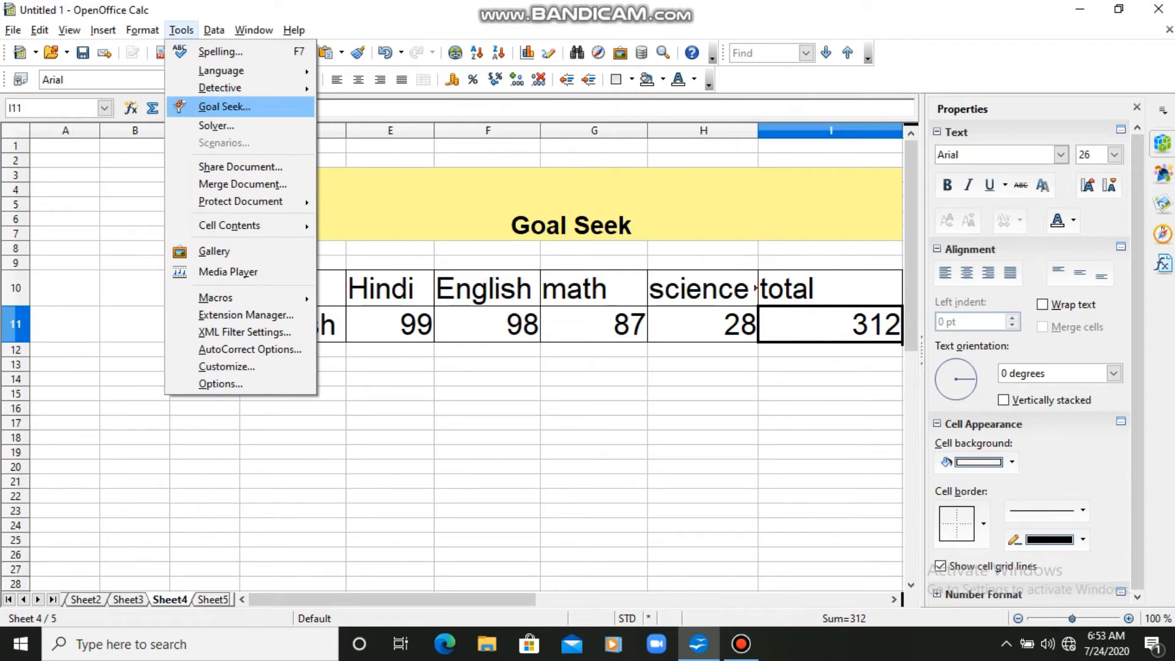
key(Return)
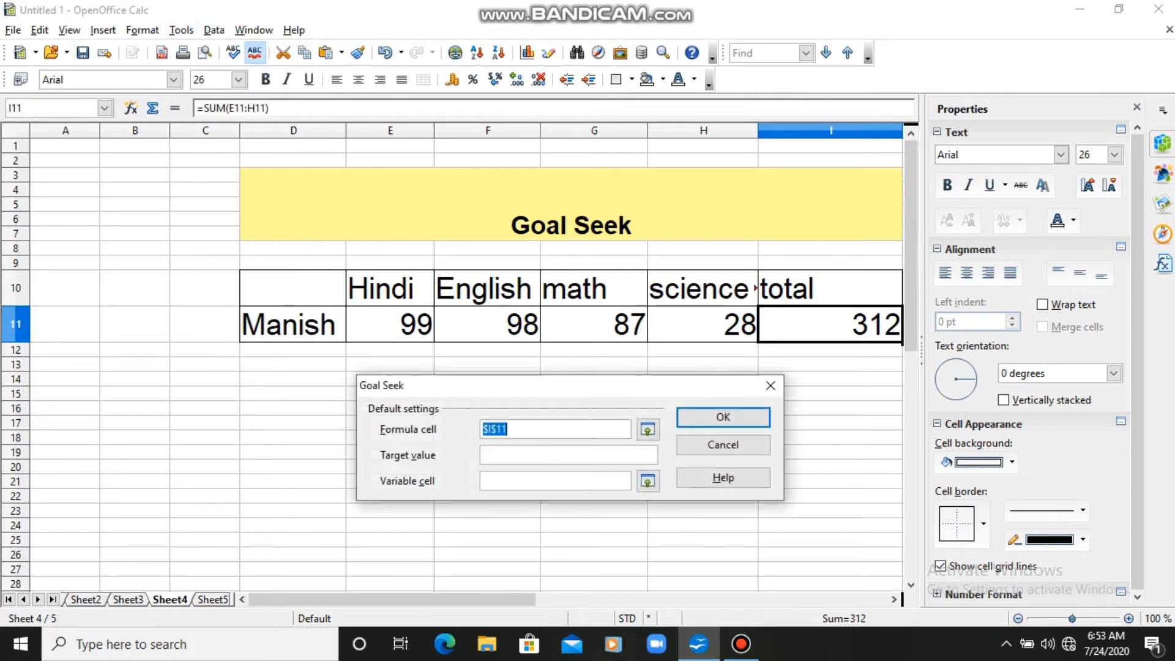
drag(487, 387, 414, 361)
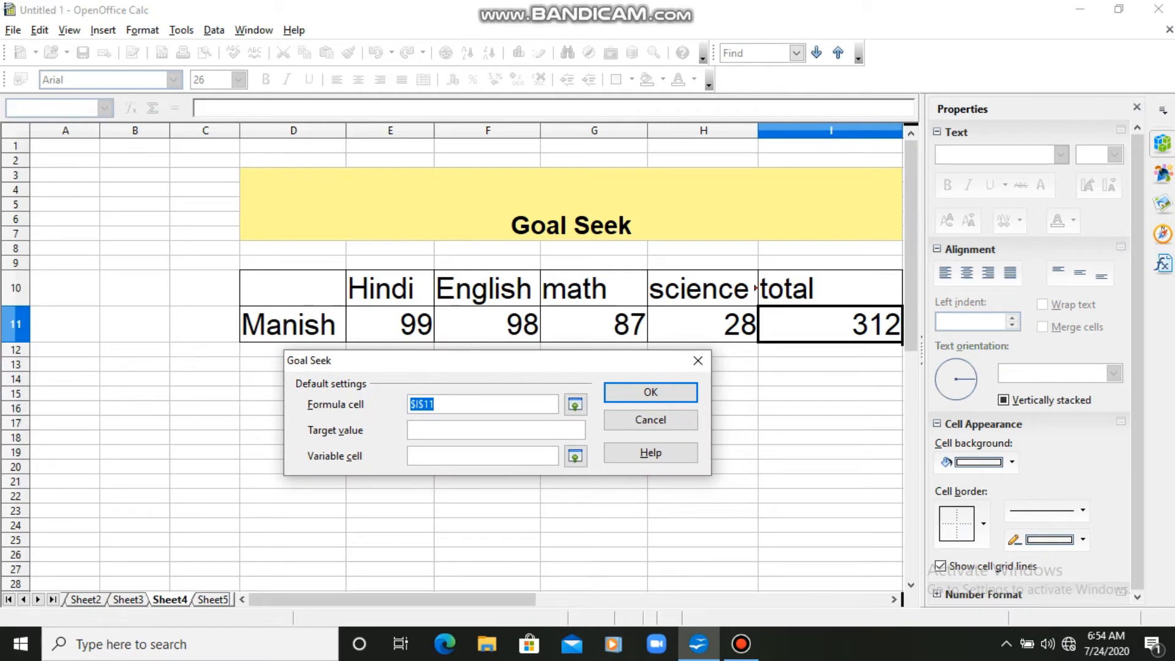
click(575, 404)
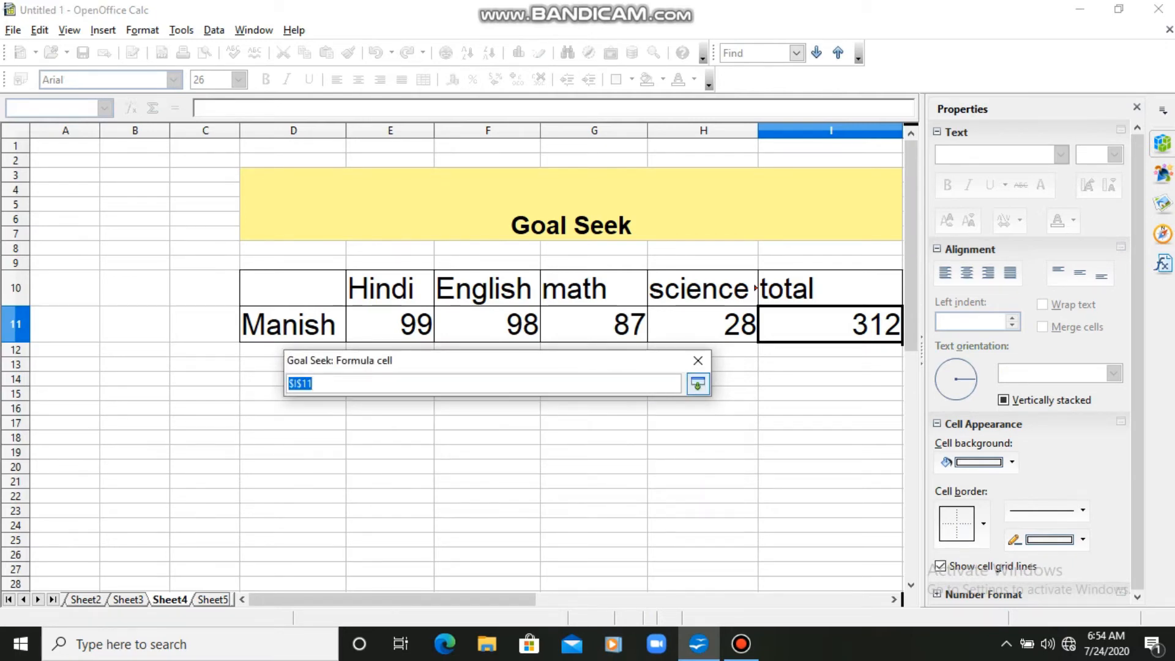
click(698, 384)
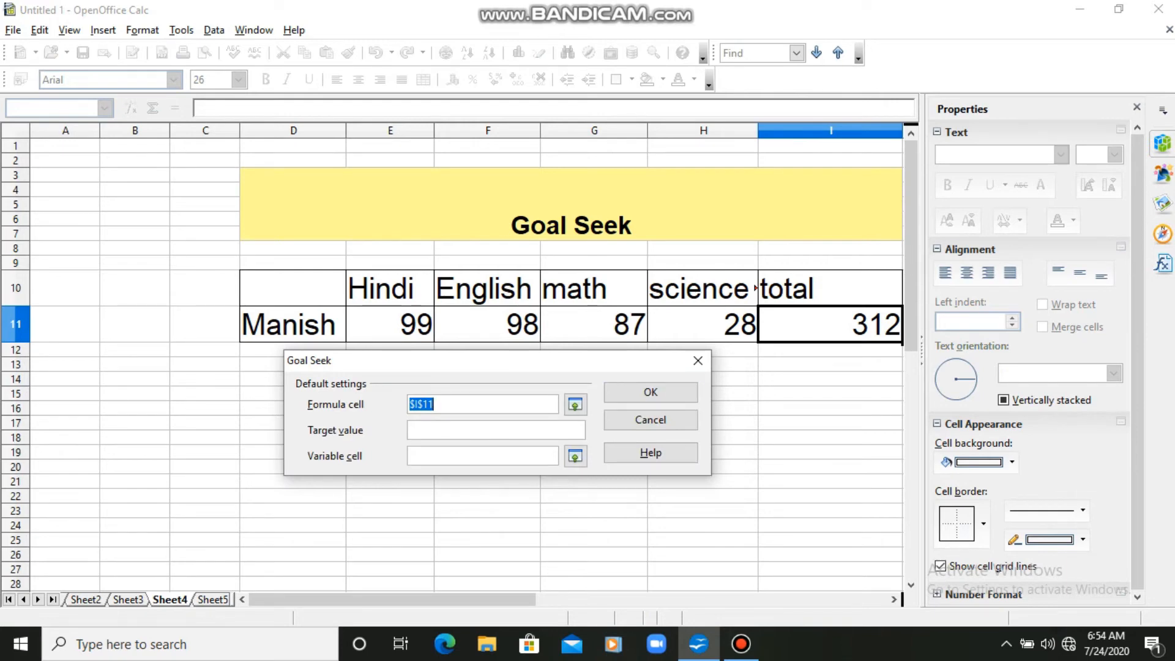
Set the Goal Seek target value to 362 and the variable cell to the science mark in H11
click(484, 430)
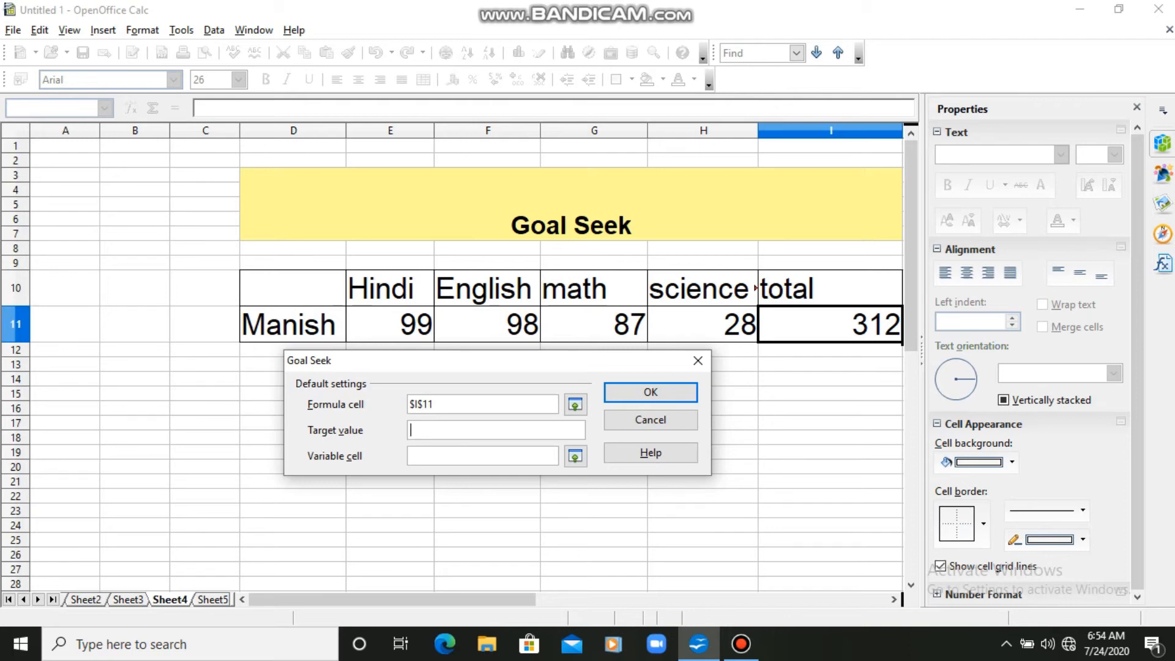
text(362)
click(576, 456)
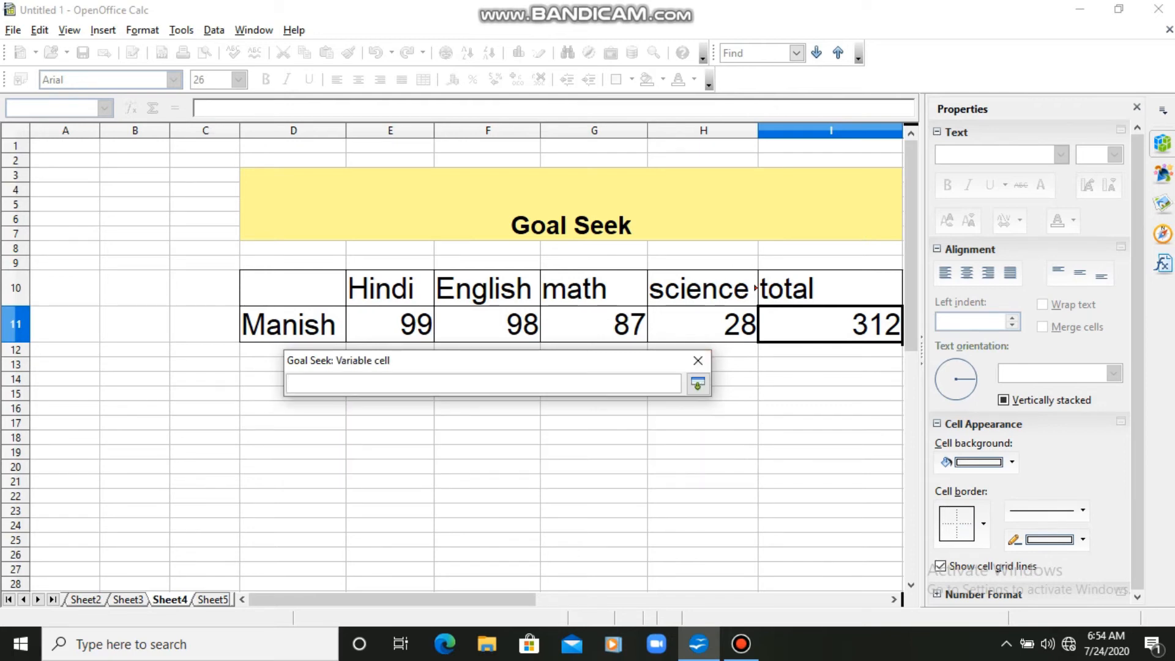
click(704, 324)
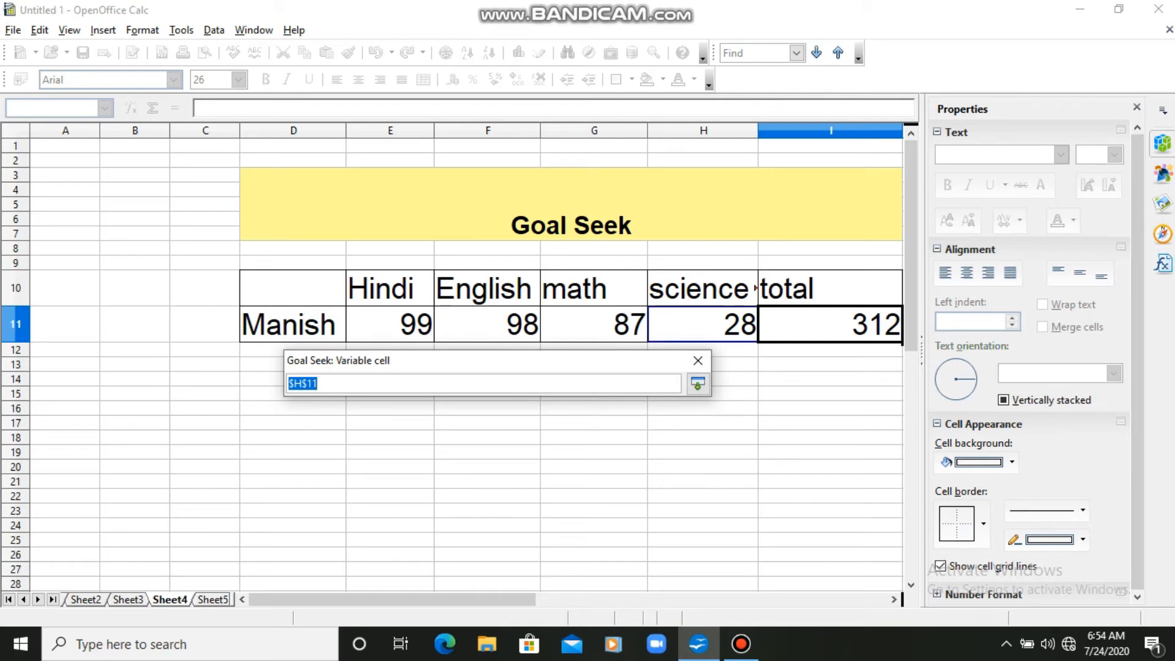
click(698, 384)
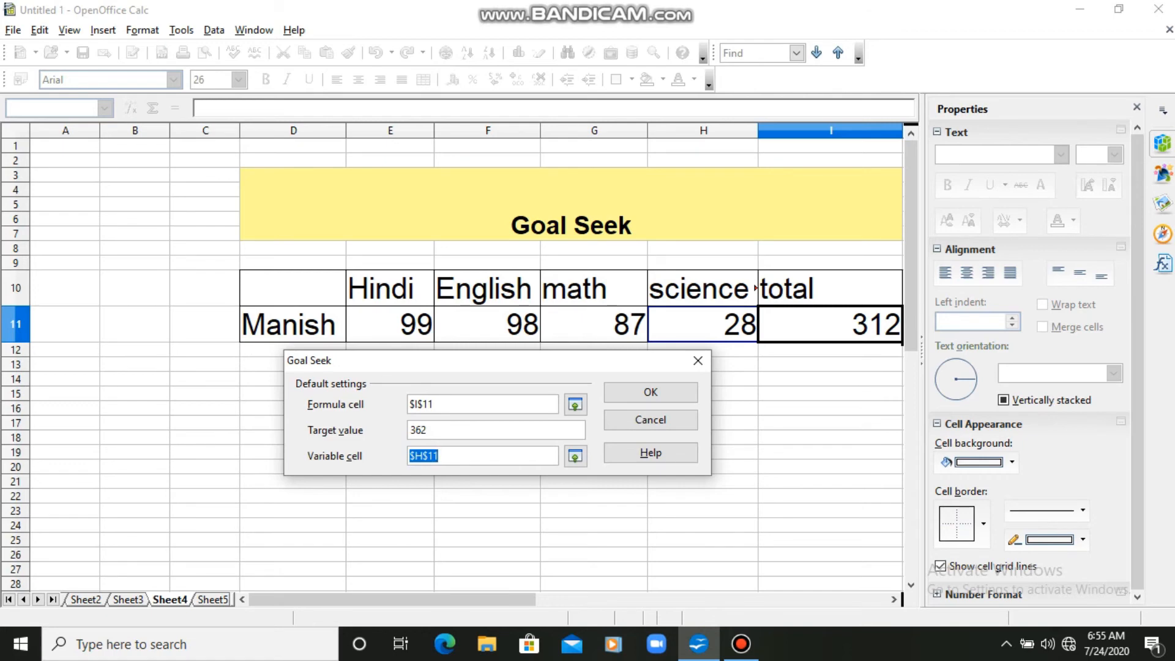
Run the Goal Seek and accept inserting its result into the variable cell
key(Return)
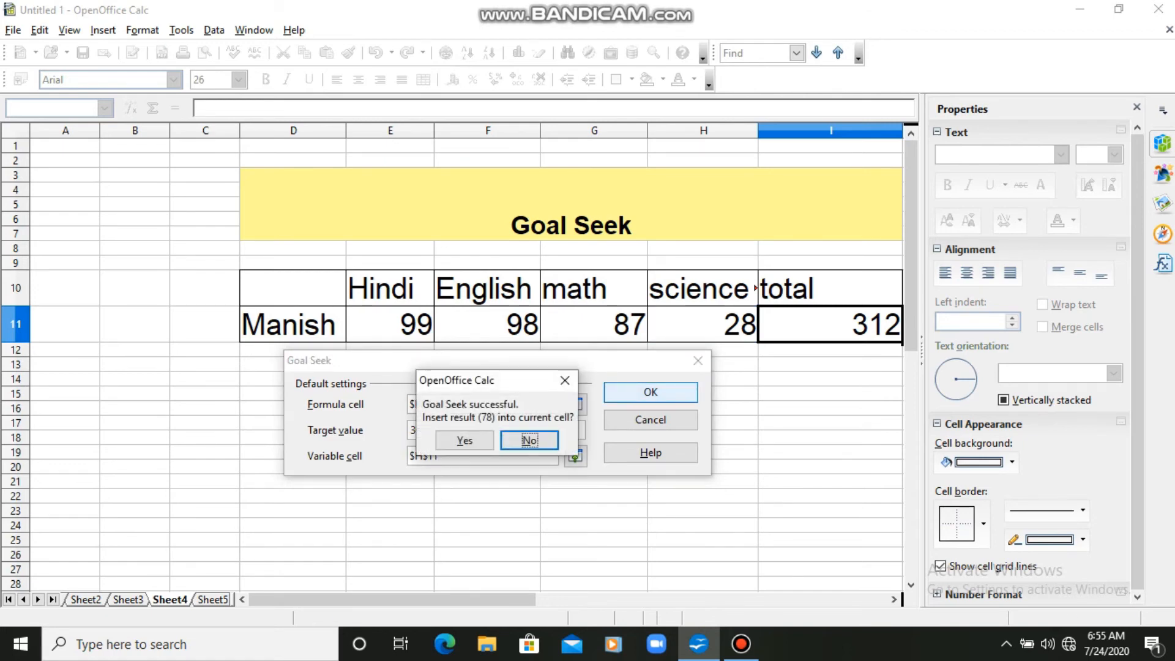
key(Left)
key(Return)
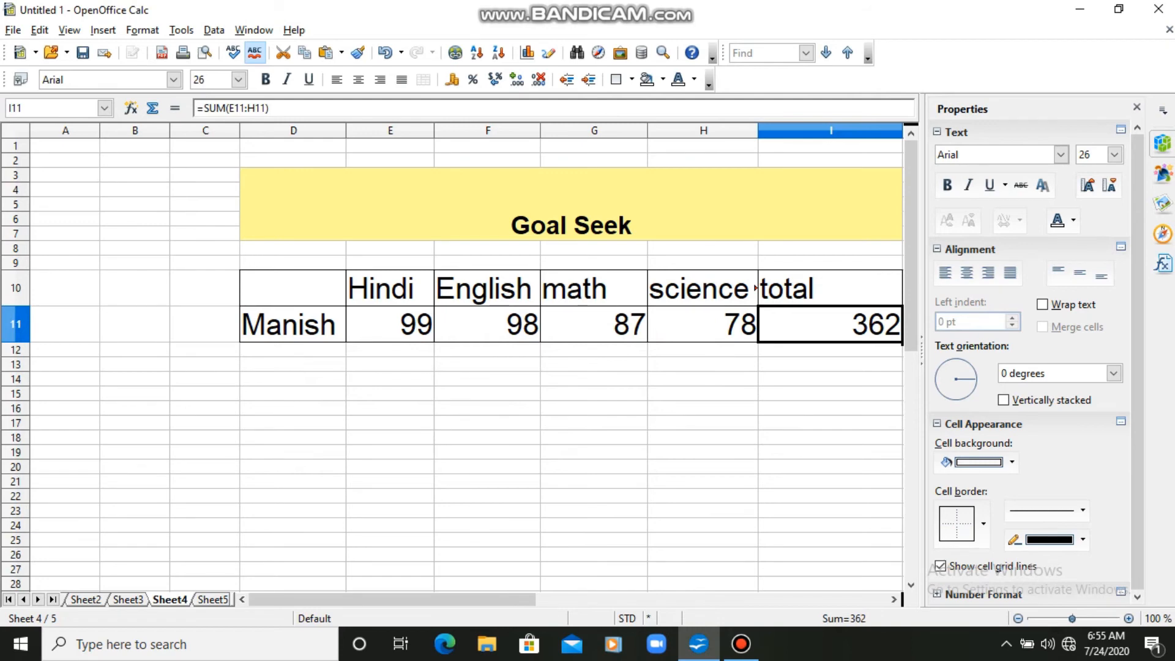
Switch to Sheet5 with the month, item and quantity table
key(ctrl+Page_Down)
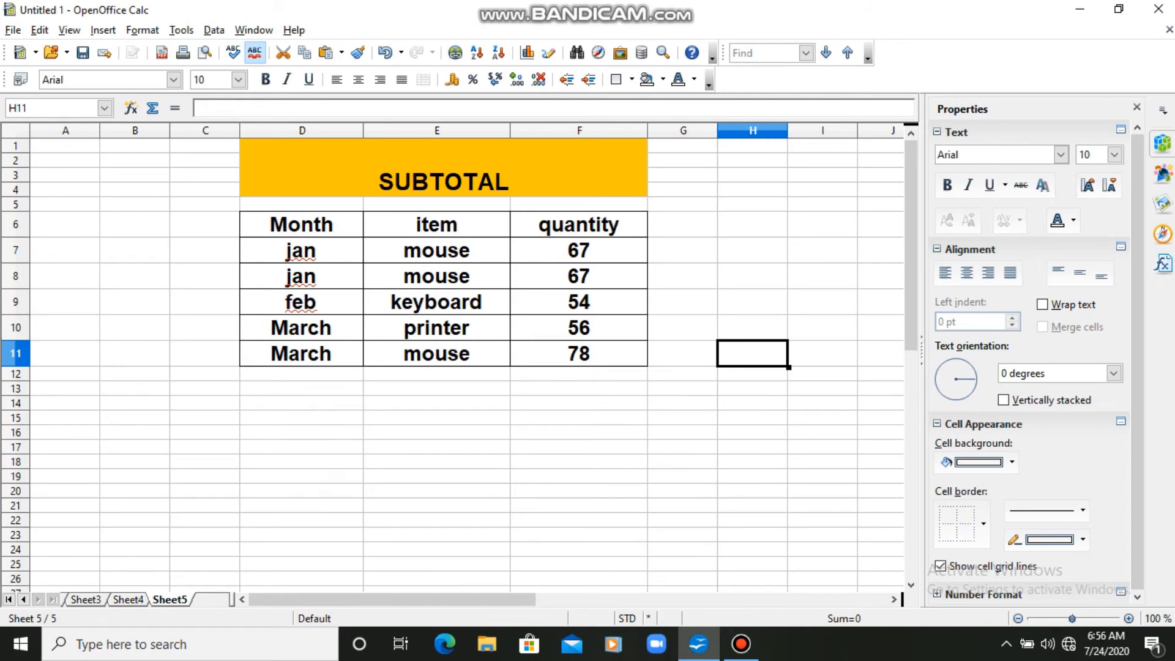
key(alt+d)
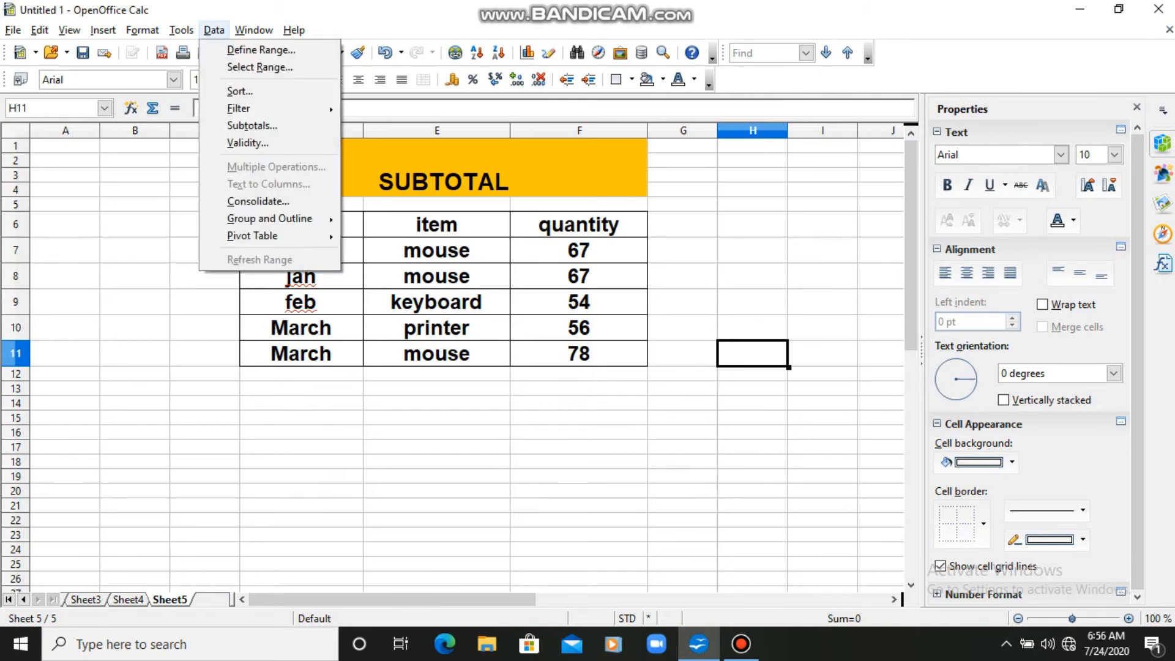
key(Down)
key(Down)
key(Down)
key(Down)
key(Down)
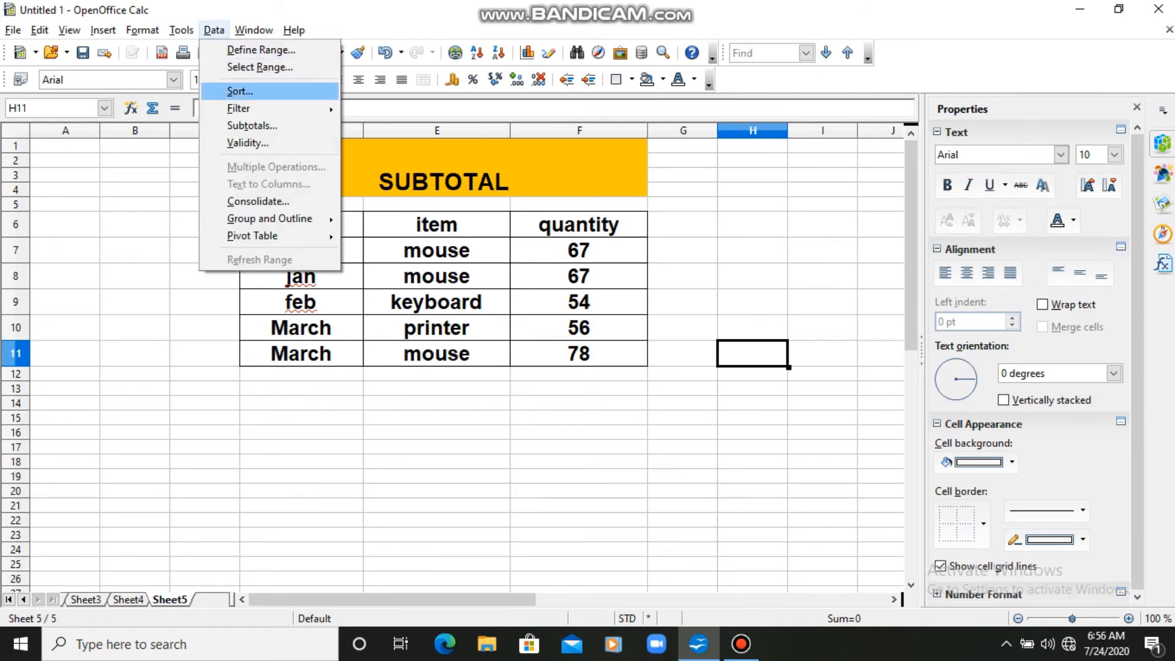
key(Return)
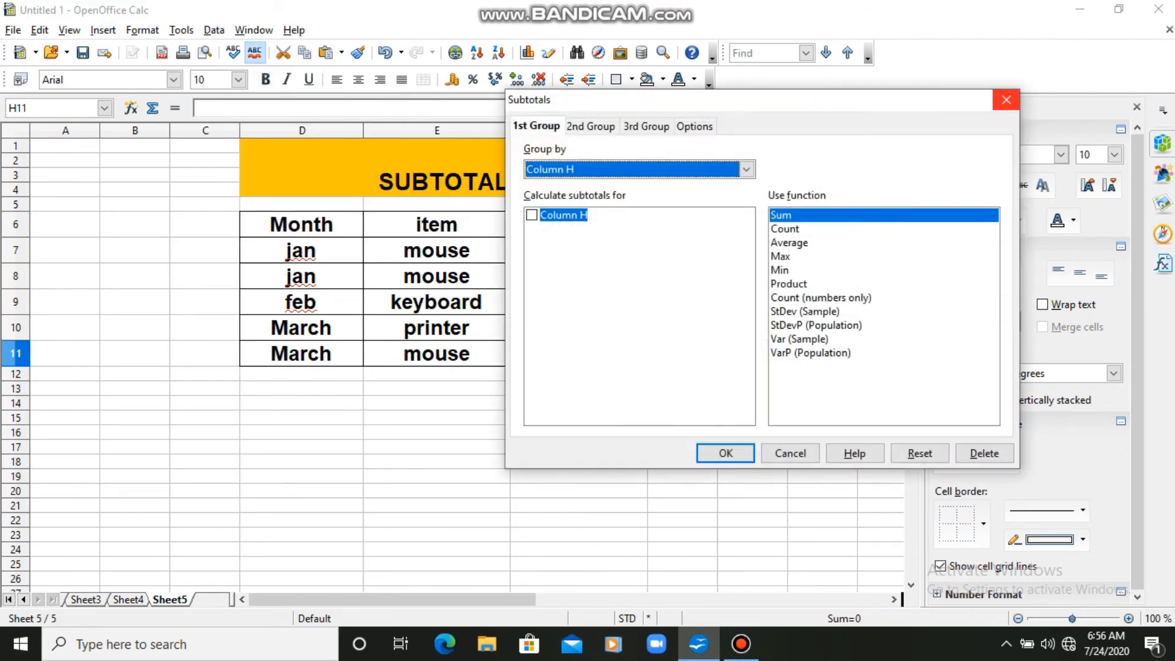
key(Escape)
Select the whole table D6:F11 including its headers and open the Subtotals settings for it
drag(301, 225, 579, 354)
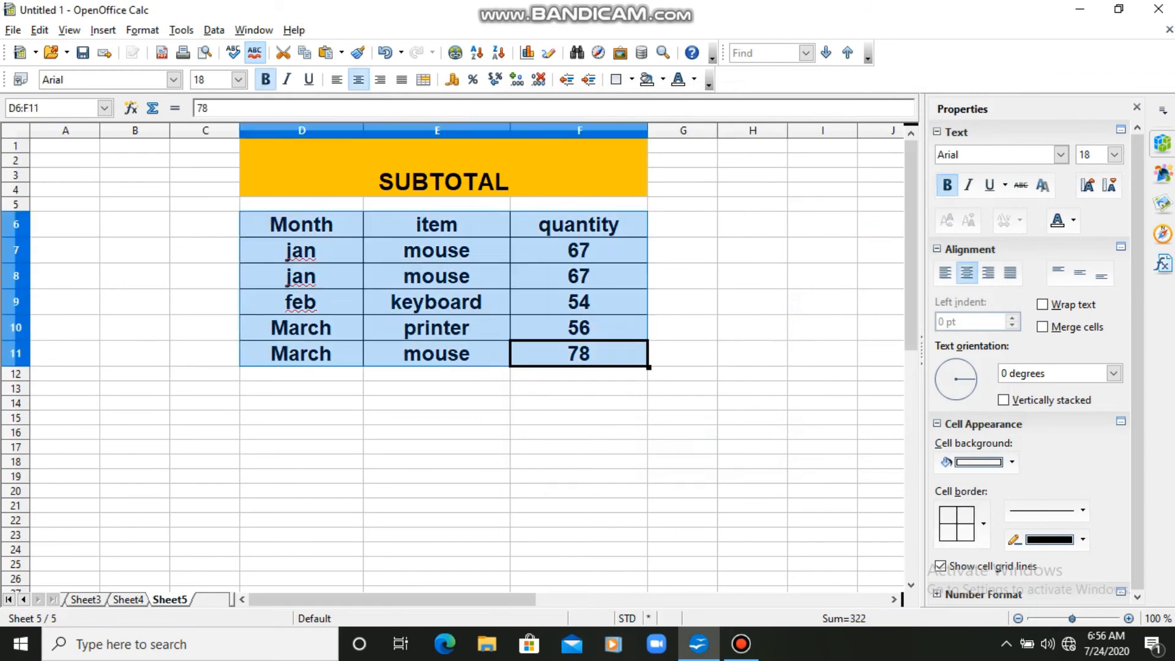
key(alt+d)
key(Down)
key(Down)
key(Down)
key(Down)
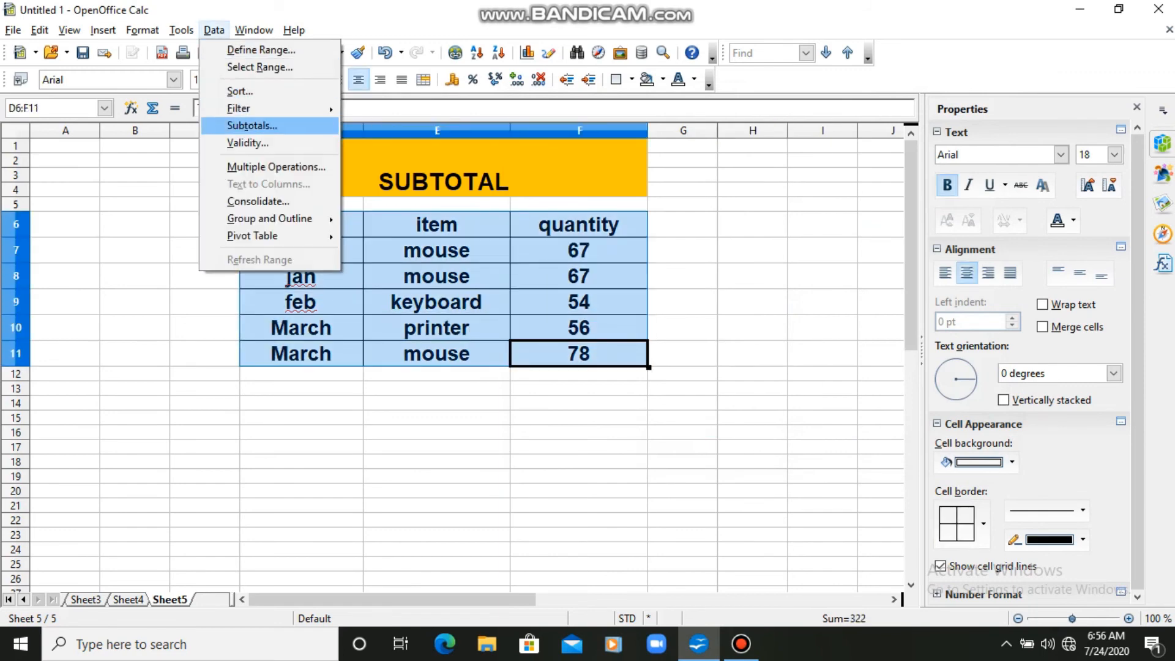
key(Return)
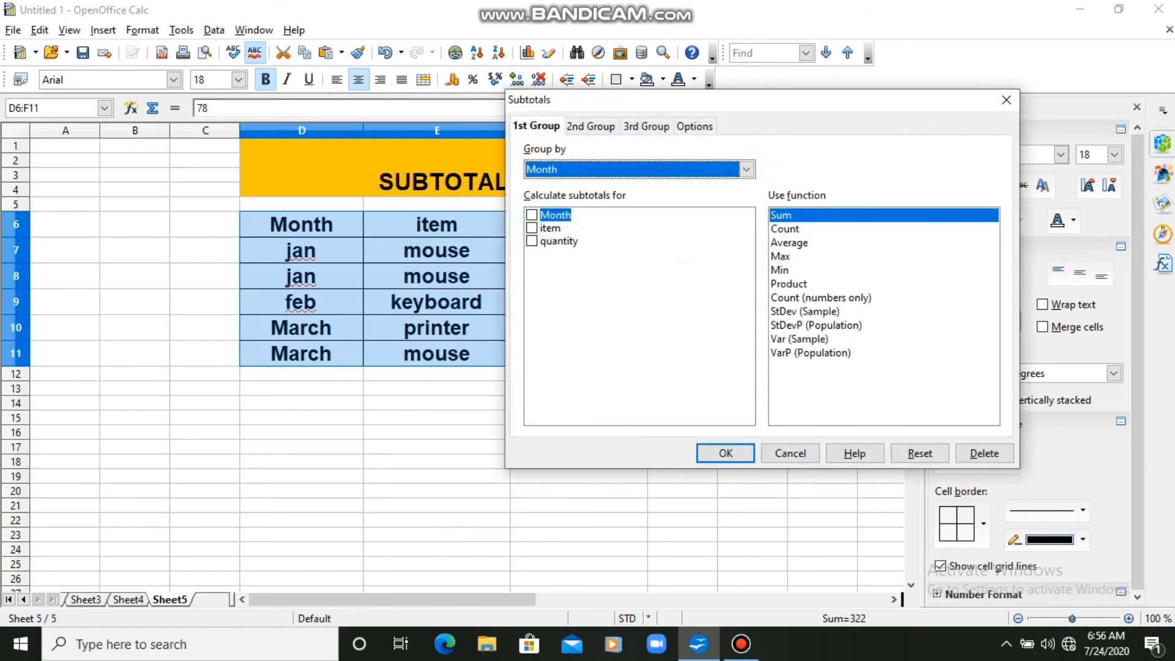
Apply subtotals grouped by Month that calculate the Sum of quantity, and deselect the table
key(alt+Down)
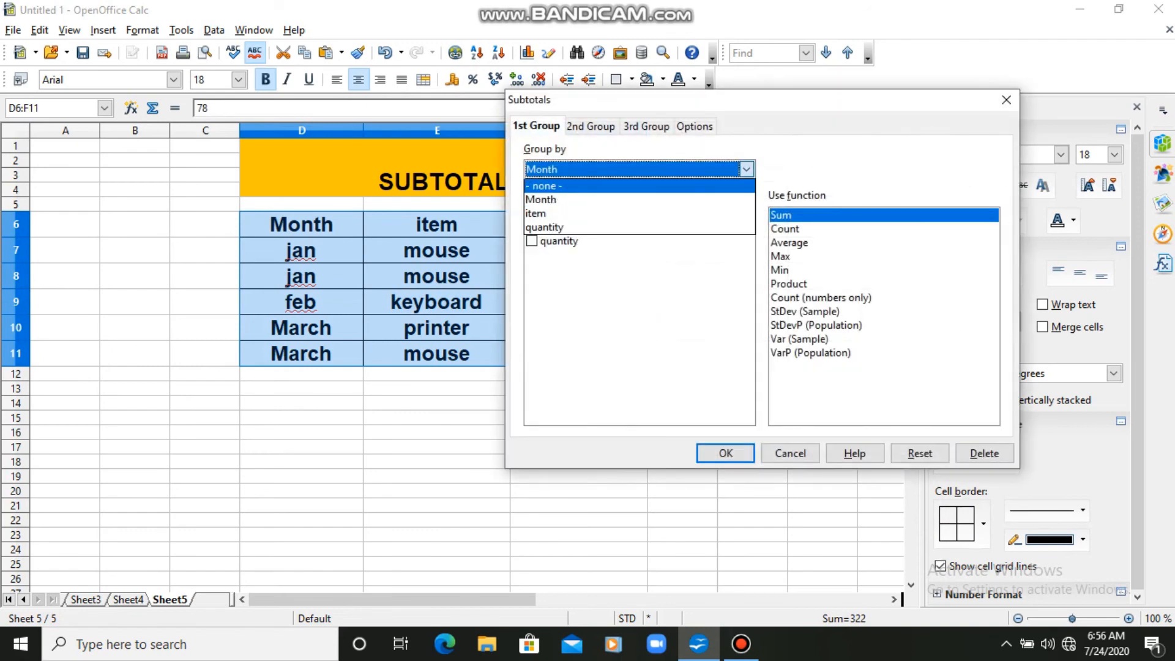
key(Return)
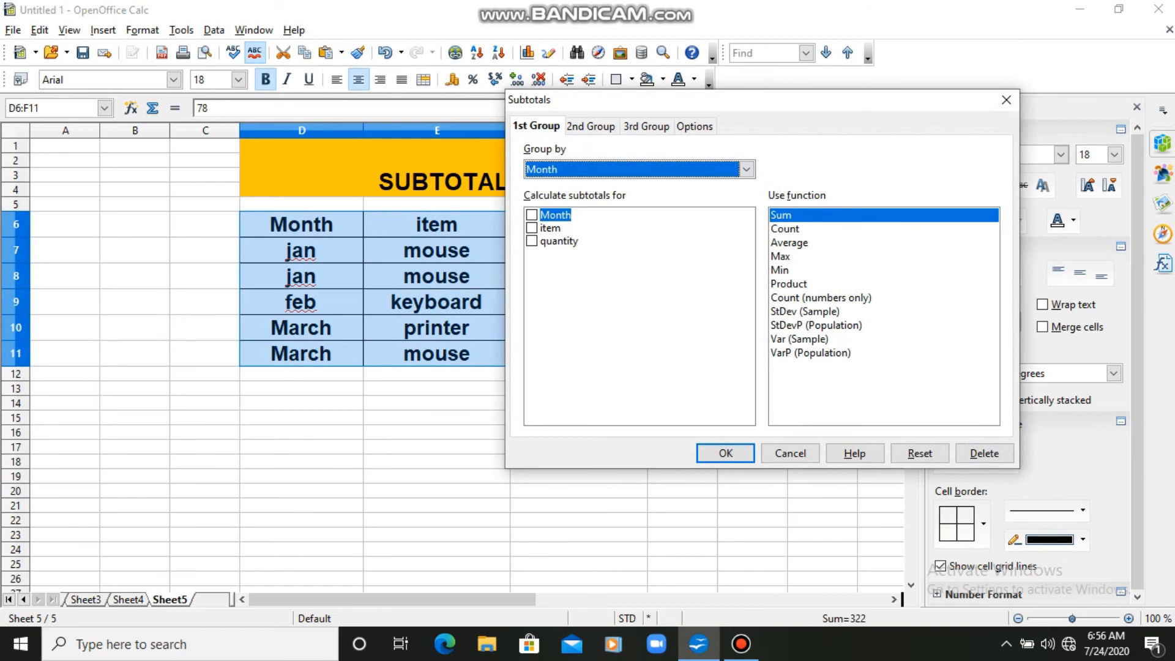
click(559, 241)
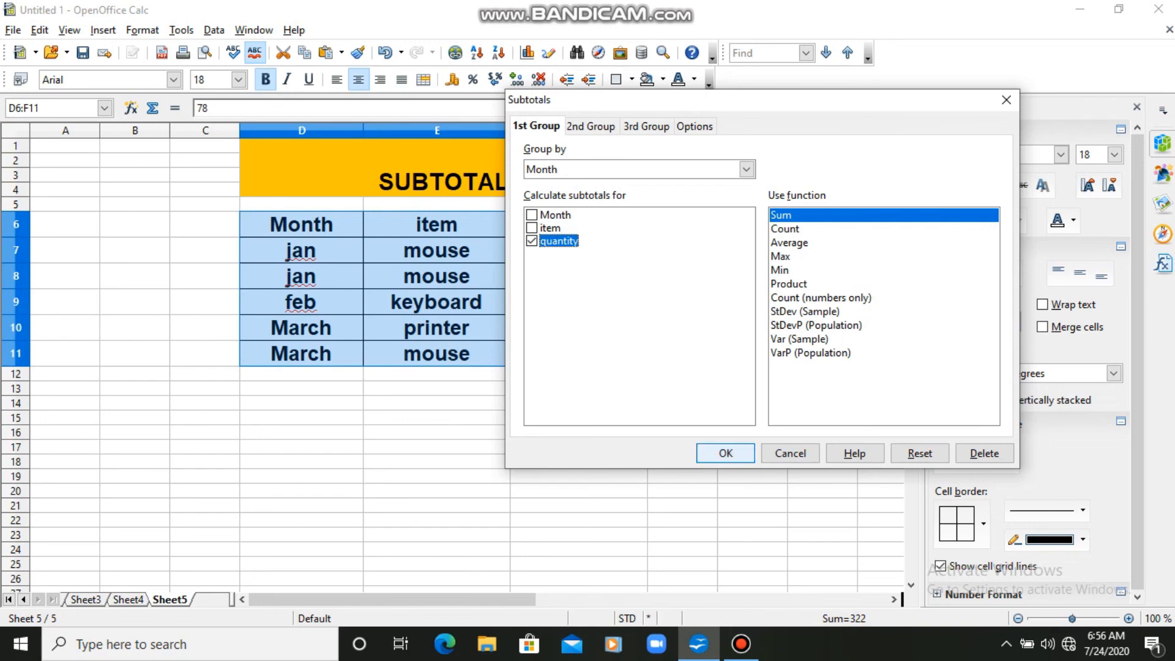
click(725, 453)
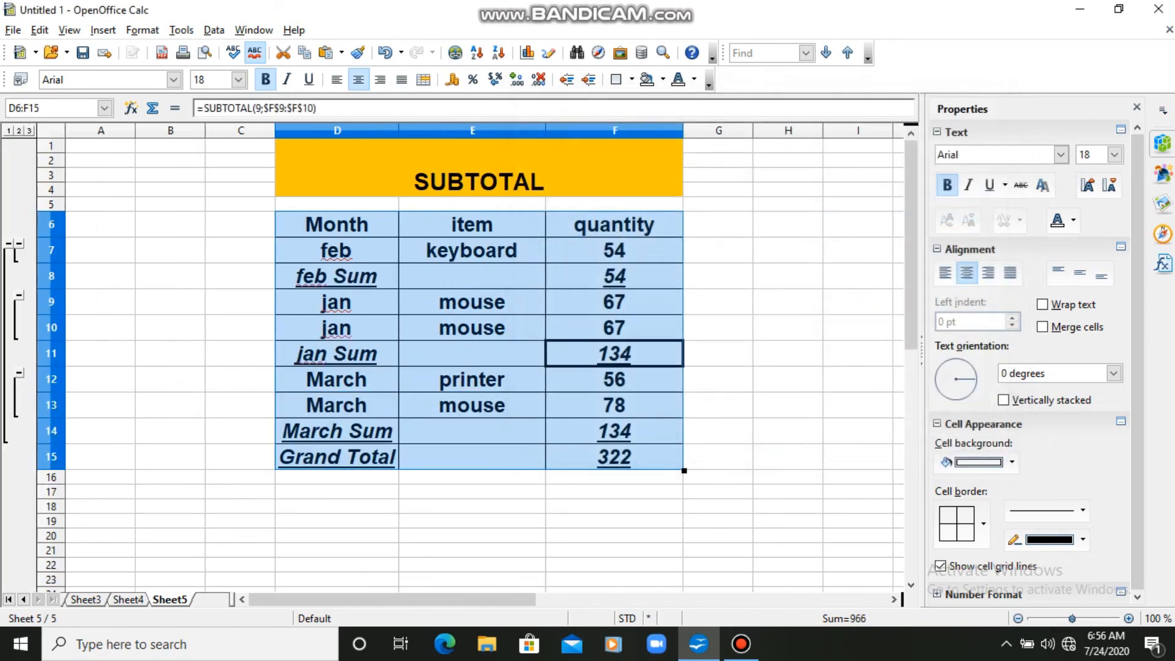
click(718, 404)
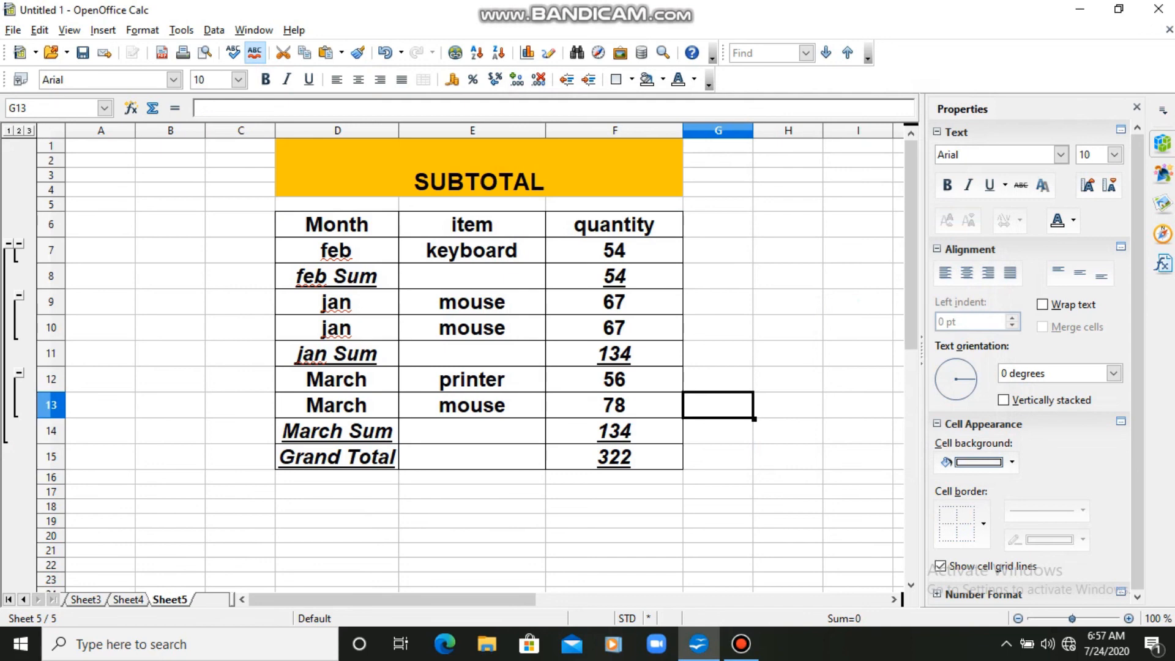
click(741, 644)
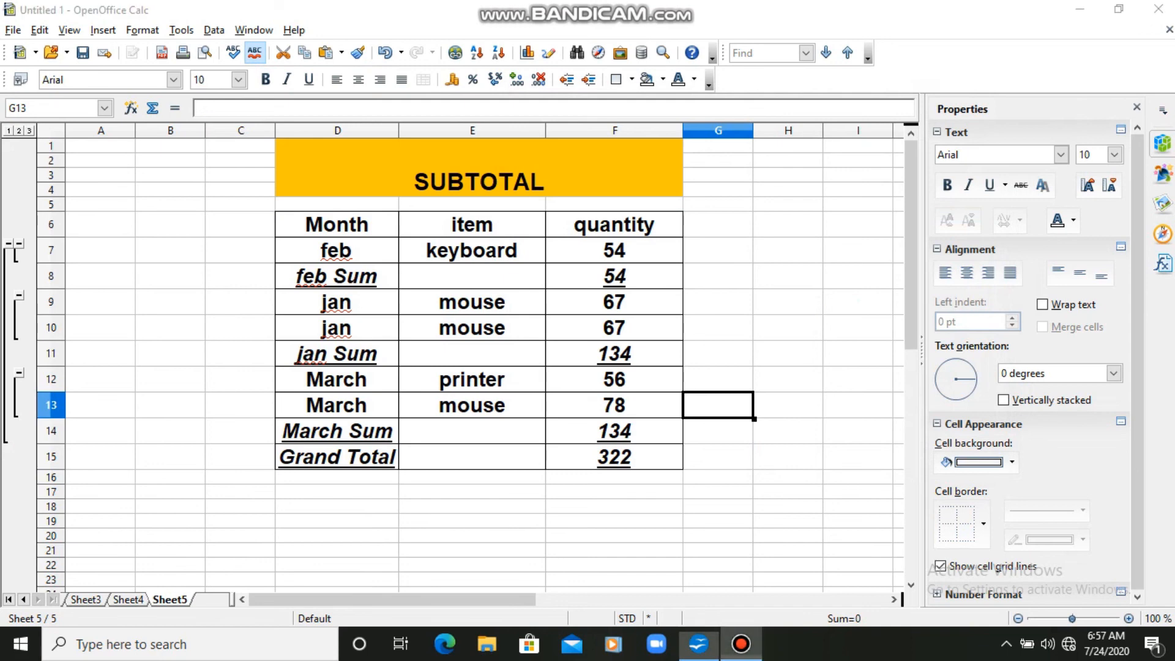